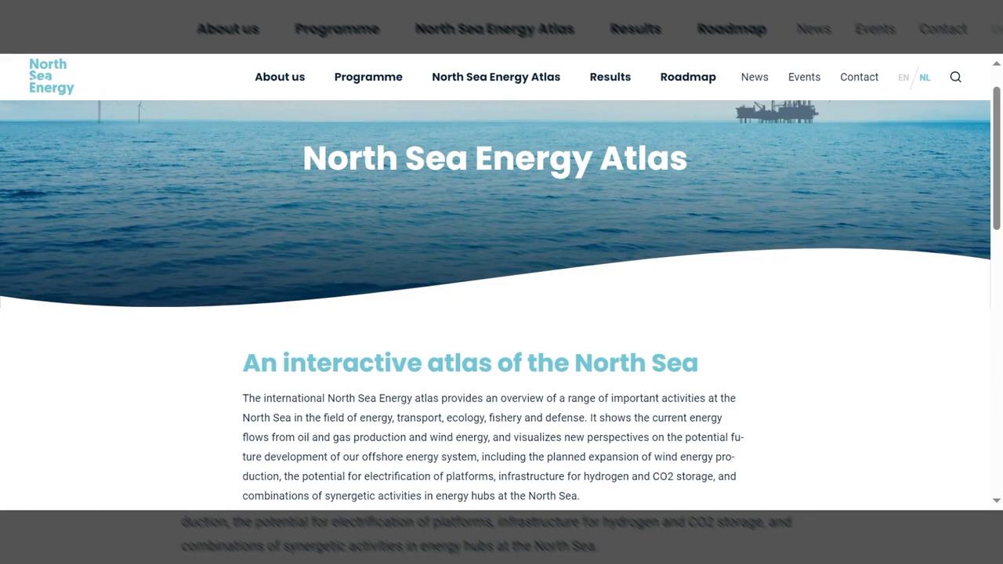
# - Open the Energy map from the North Sea Today theme of the atlas
pyautogui.scroll(-3, 282, 314)
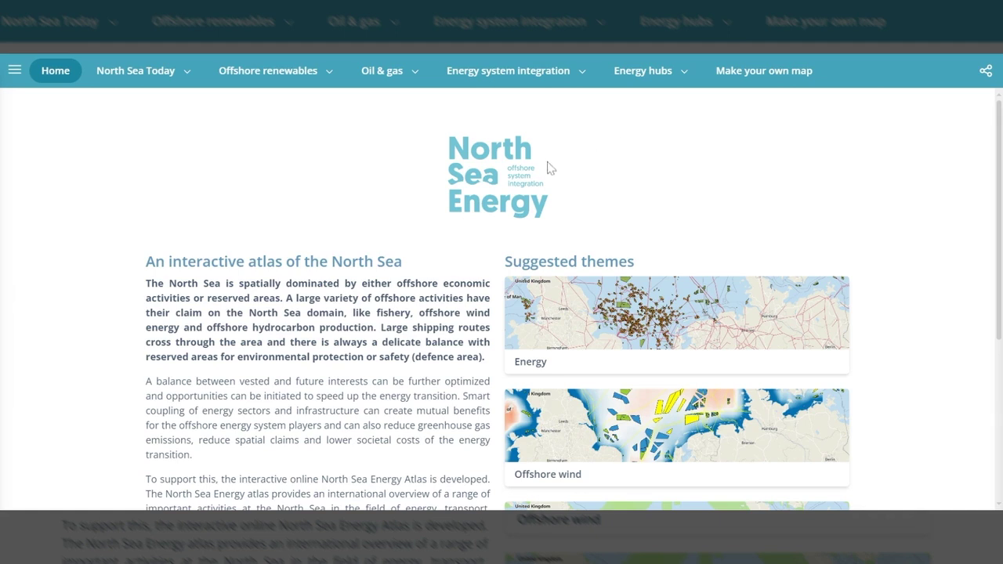
pyautogui.click(131, 86)
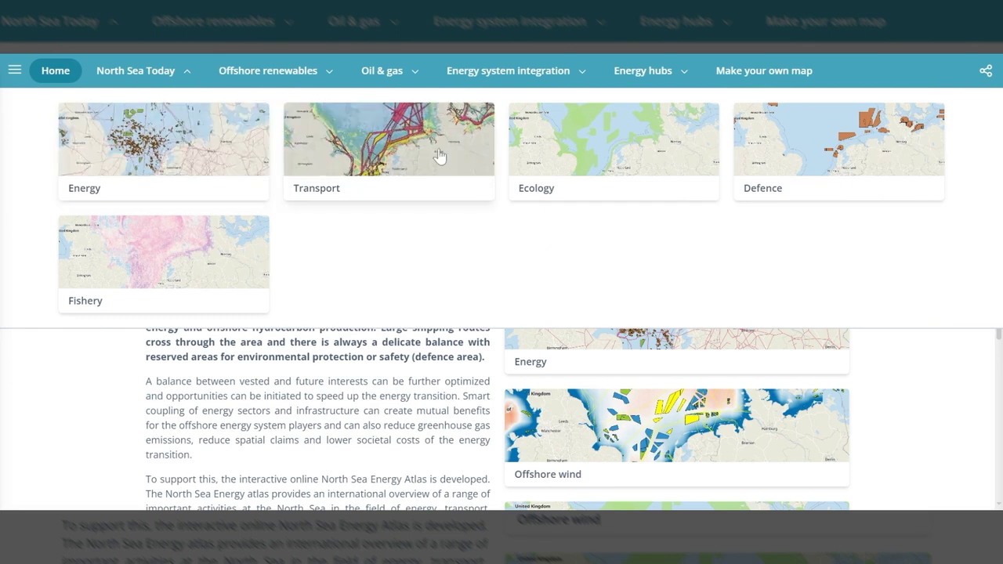
pyautogui.moveTo(154, 231)
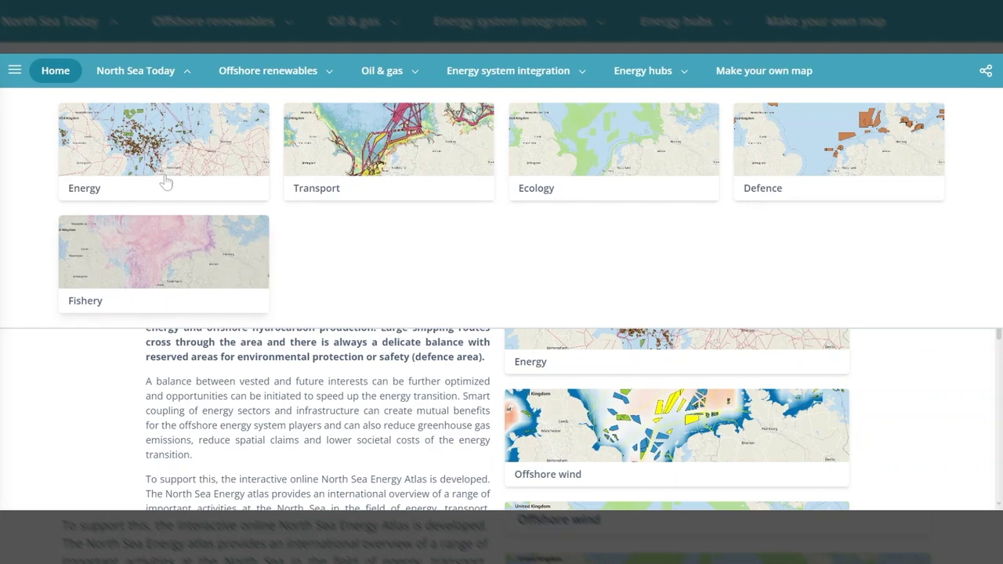
pyautogui.click(169, 129)
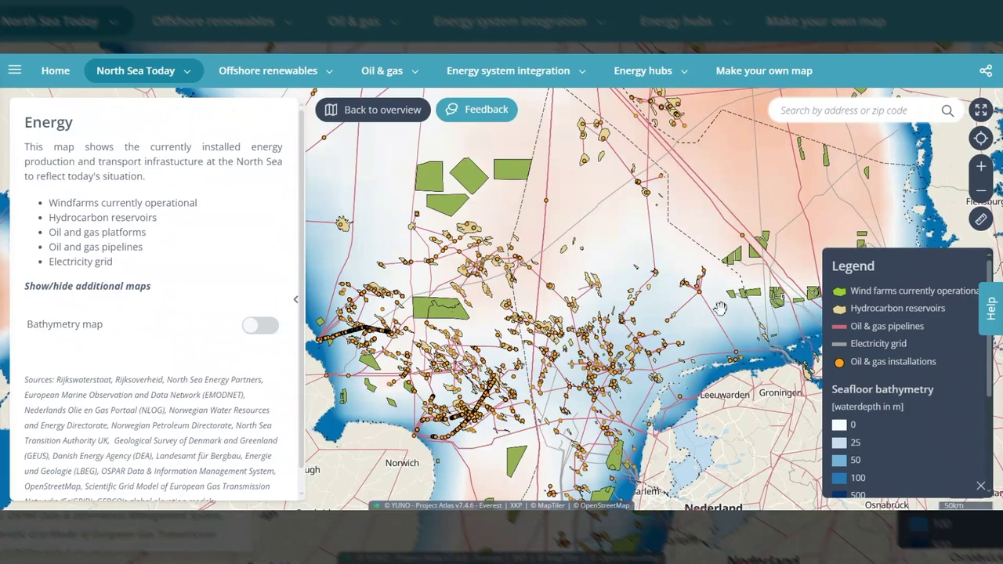
# - View the Offshore hydrocarbon reservoirs map, followed by the Offshore and onshore oil and gas pipelines map
pyautogui.click(382, 78)
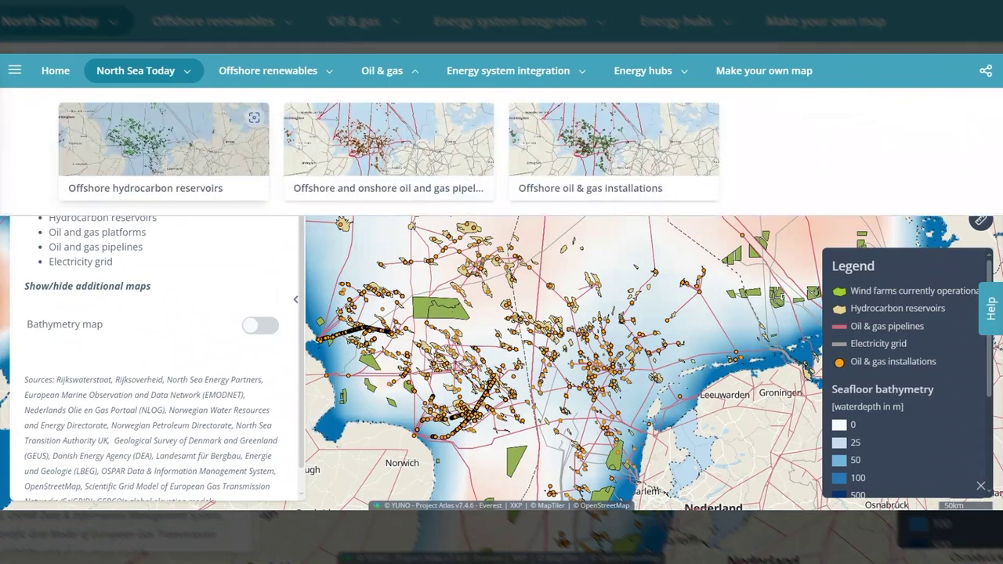
pyautogui.click(188, 139)
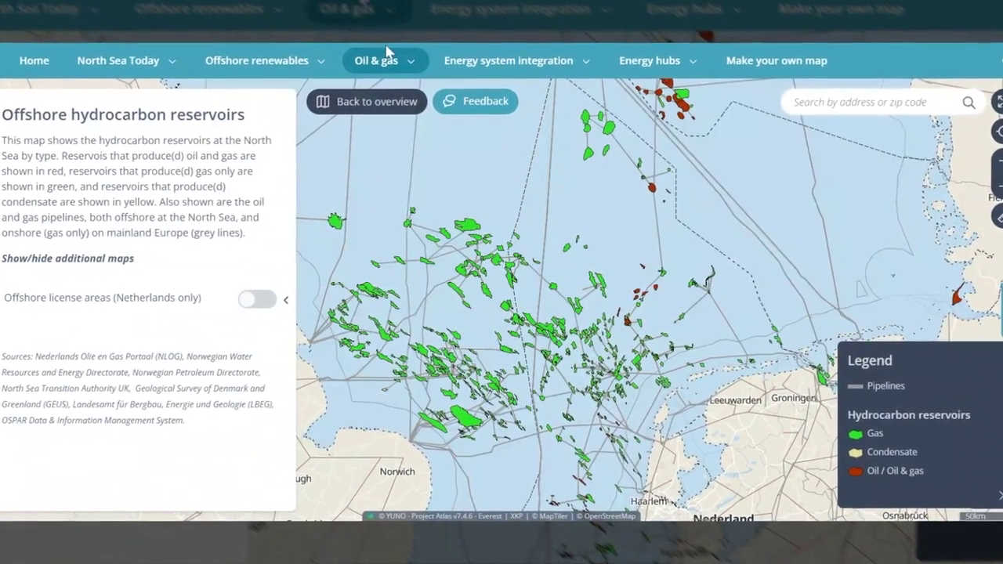
pyautogui.click(385, 65)
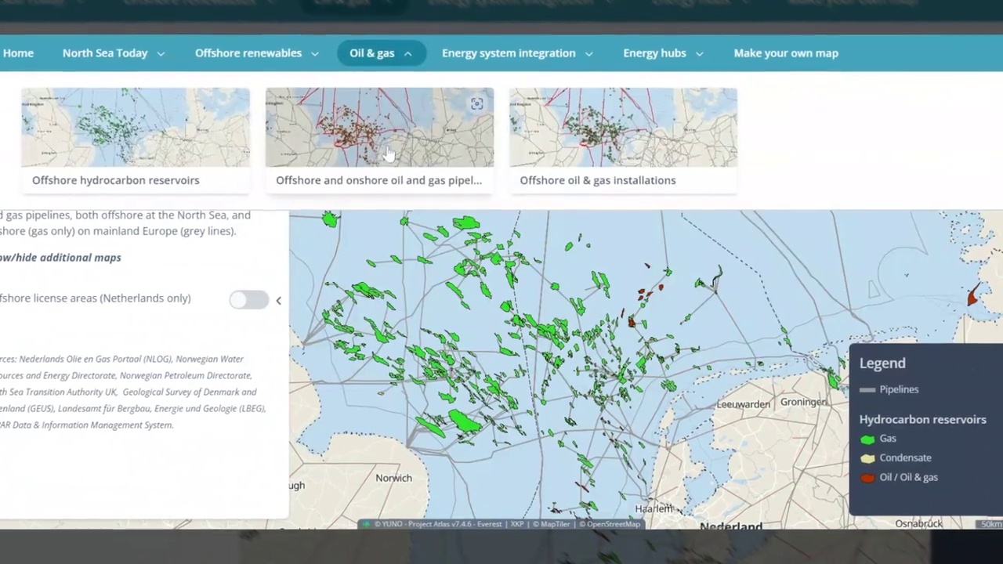
pyautogui.click(386, 159)
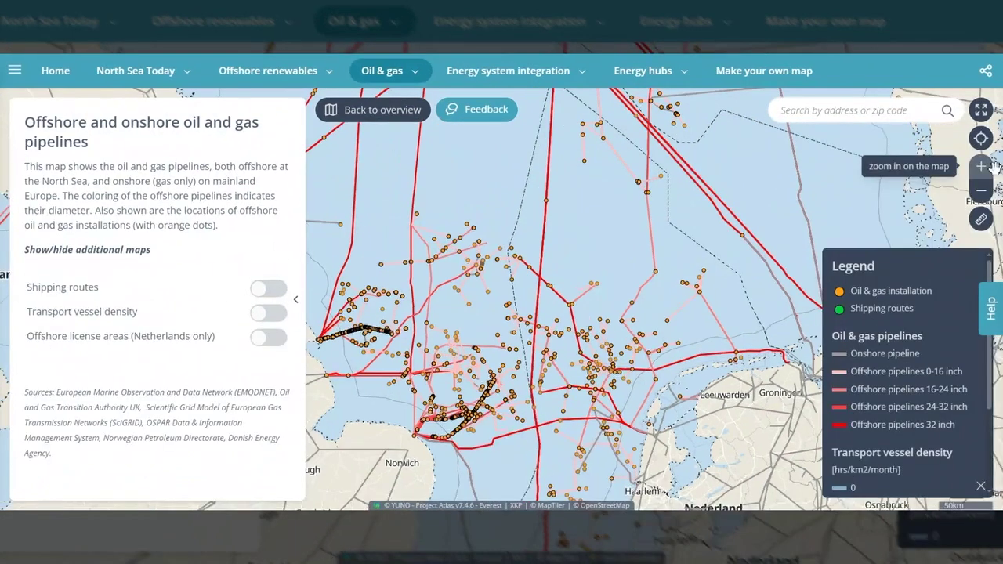
# - Measure the distance along a two-segment path running southwest across open sea from off the Danish coast to an installation north of the Netherlands
pyautogui.click(981, 169)
pyautogui.click(980, 170)
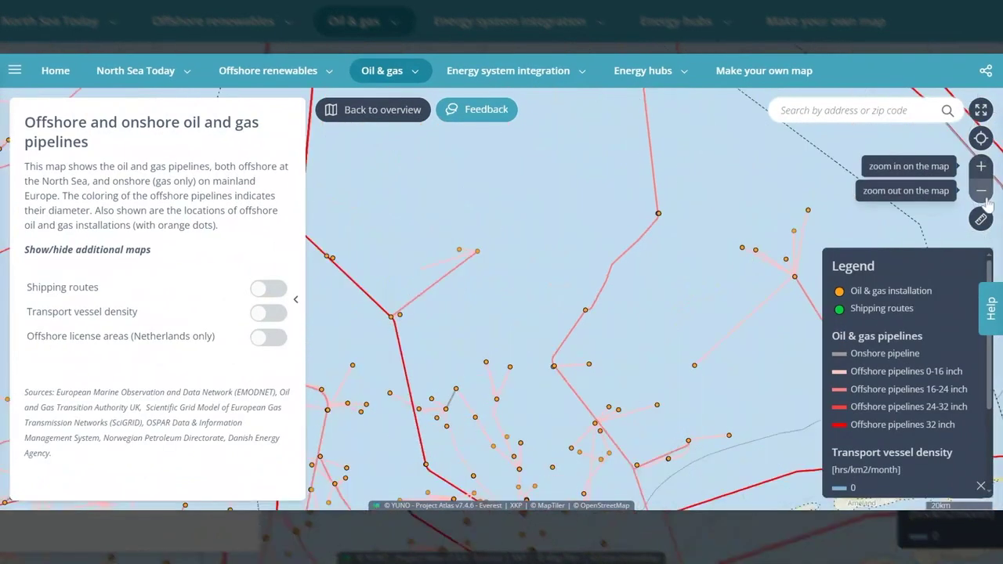
pyautogui.doubleClick(987, 200)
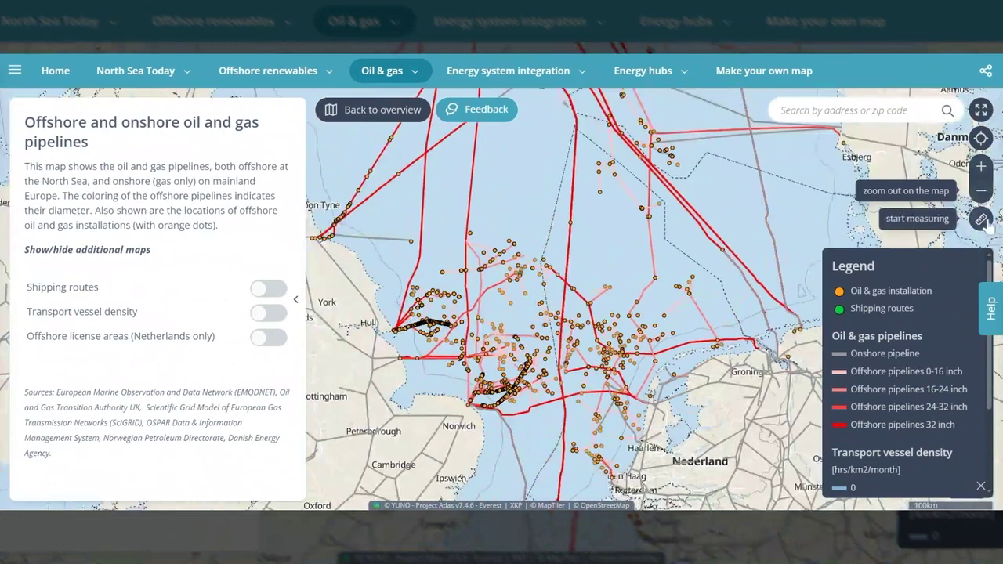
pyautogui.click(985, 220)
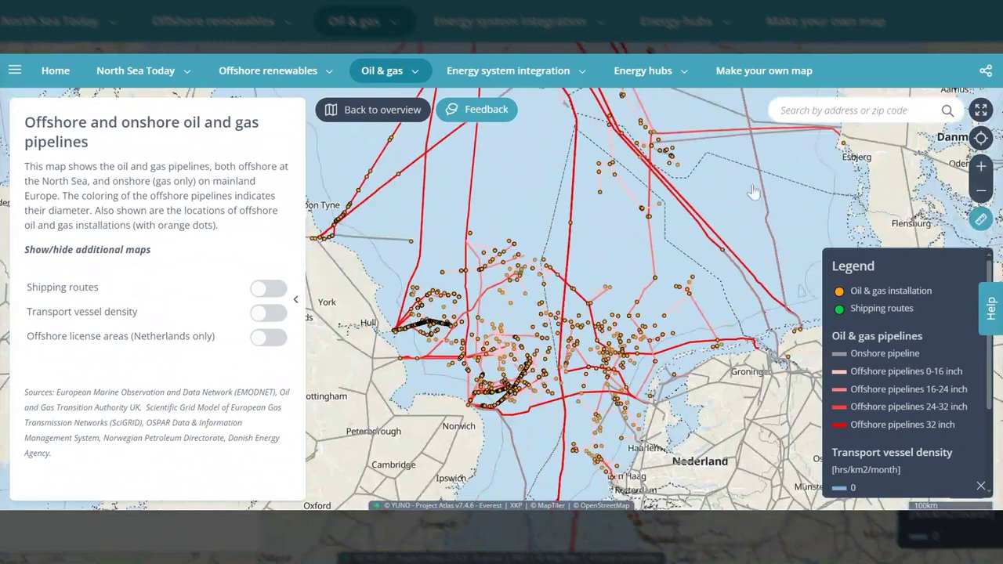
pyautogui.click(750, 182)
pyautogui.click(672, 221)
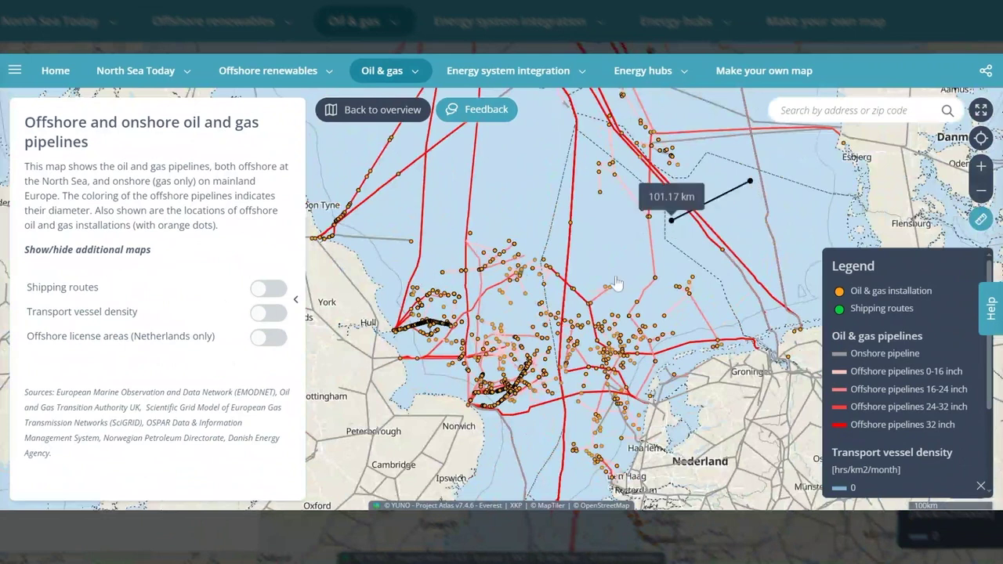
pyautogui.click(613, 288)
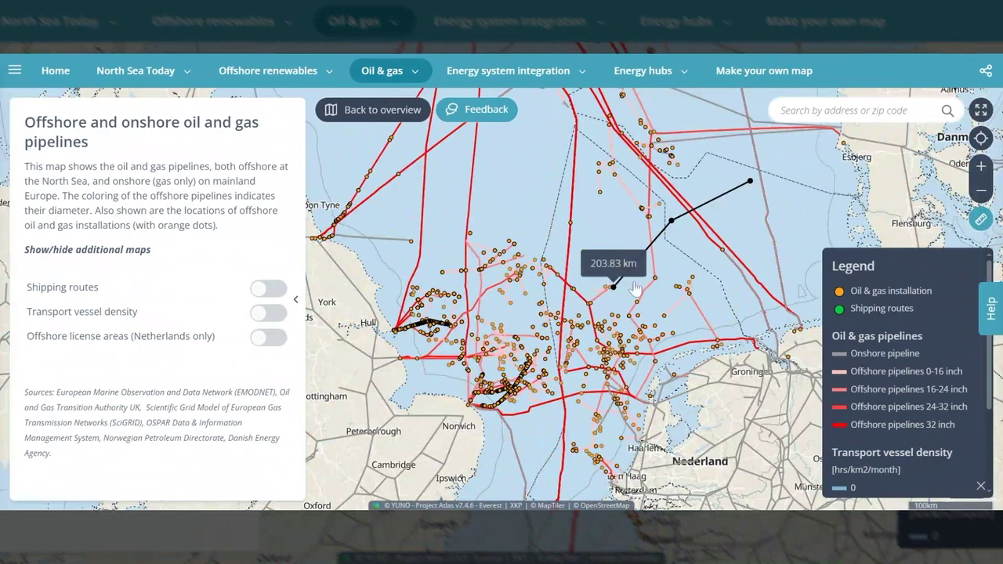
pyautogui.press('Escape')
# - View the facility details of the oil and gas installation where the measured path ended, and close them
pyautogui.scroll(2, 583, 280)
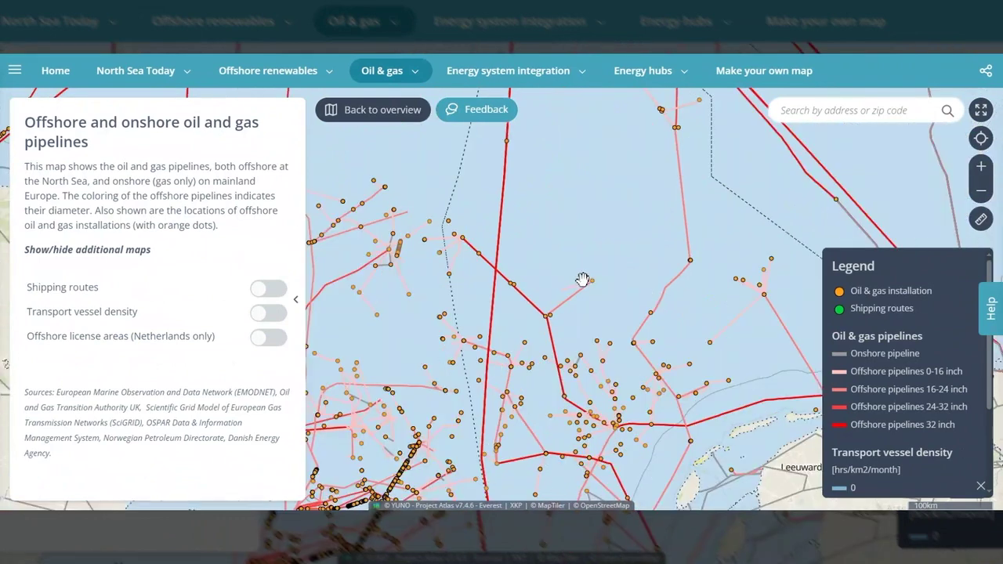
pyautogui.click(593, 280)
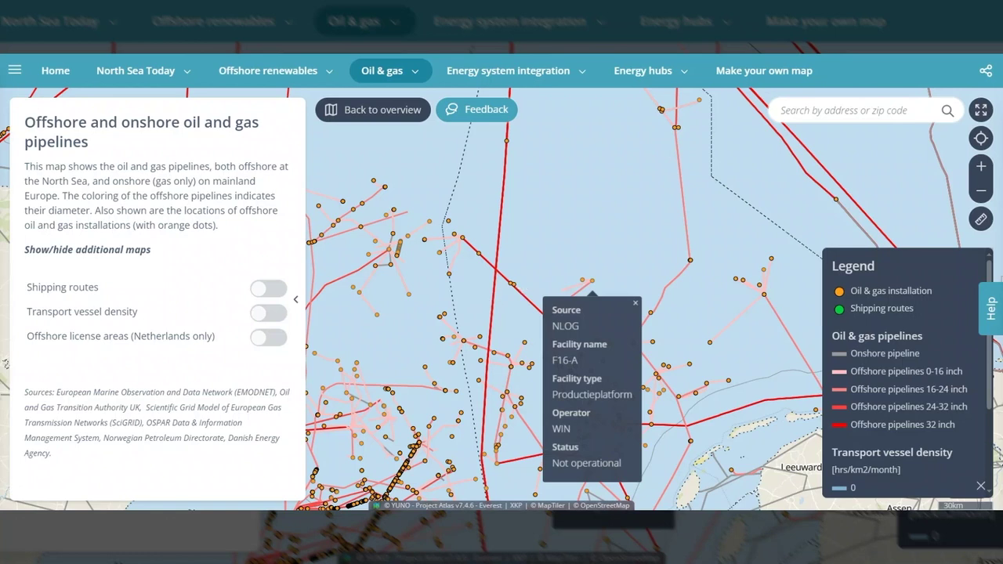
pyautogui.click(531, 265)
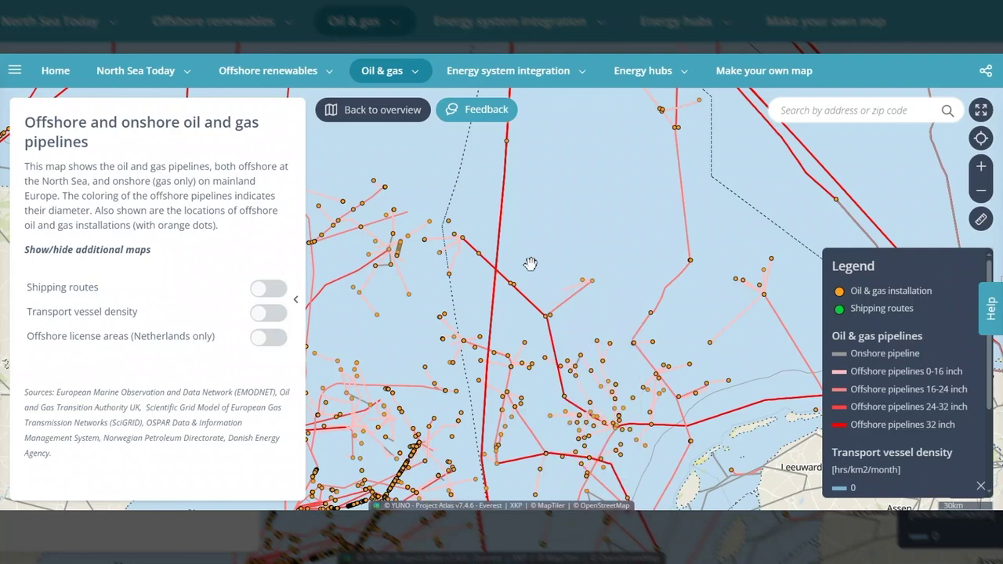
# - Return to the North Sea Today Energy map and show the Bathymetry map layer on it
pyautogui.click(142, 85)
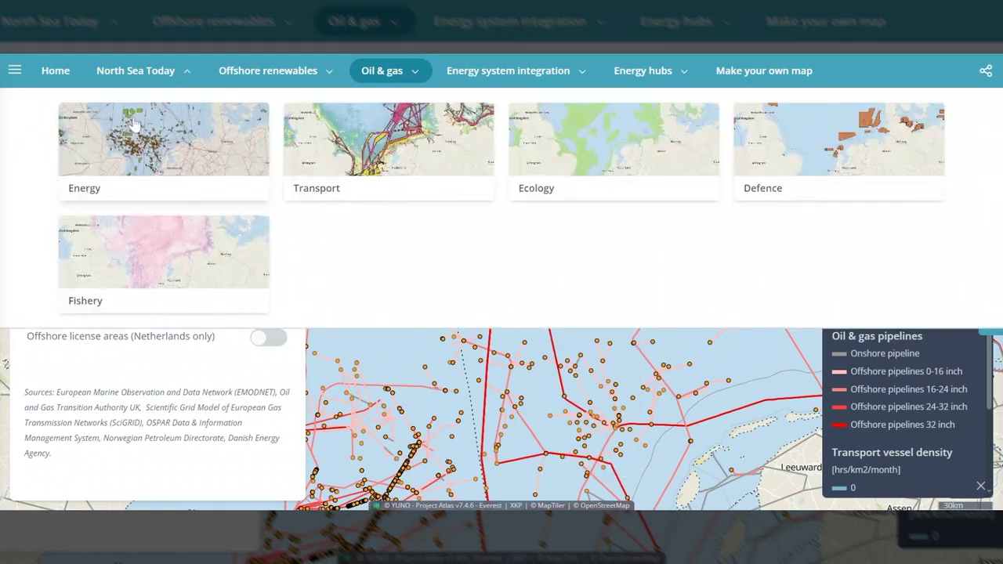
pyautogui.click(135, 124)
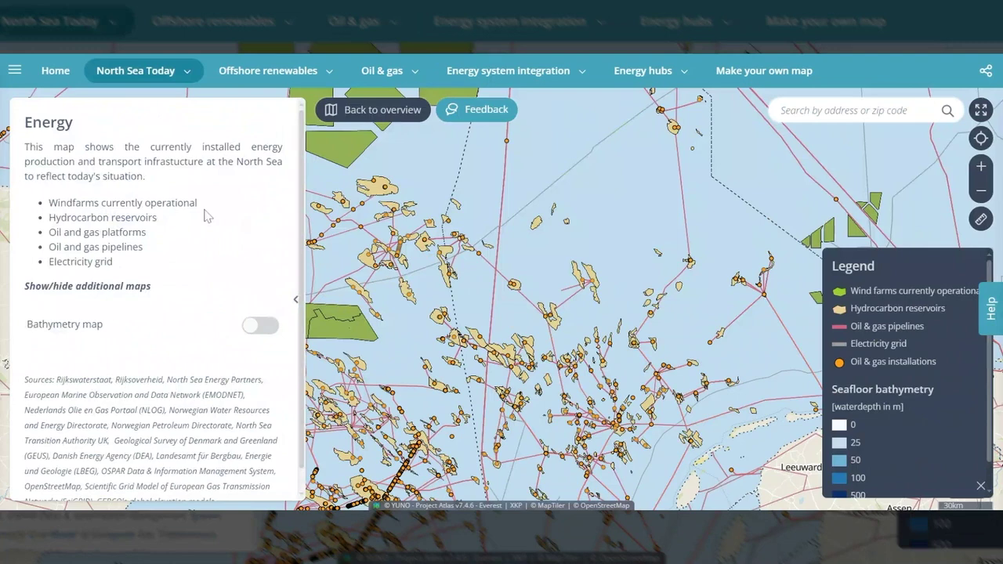
pyautogui.click(262, 326)
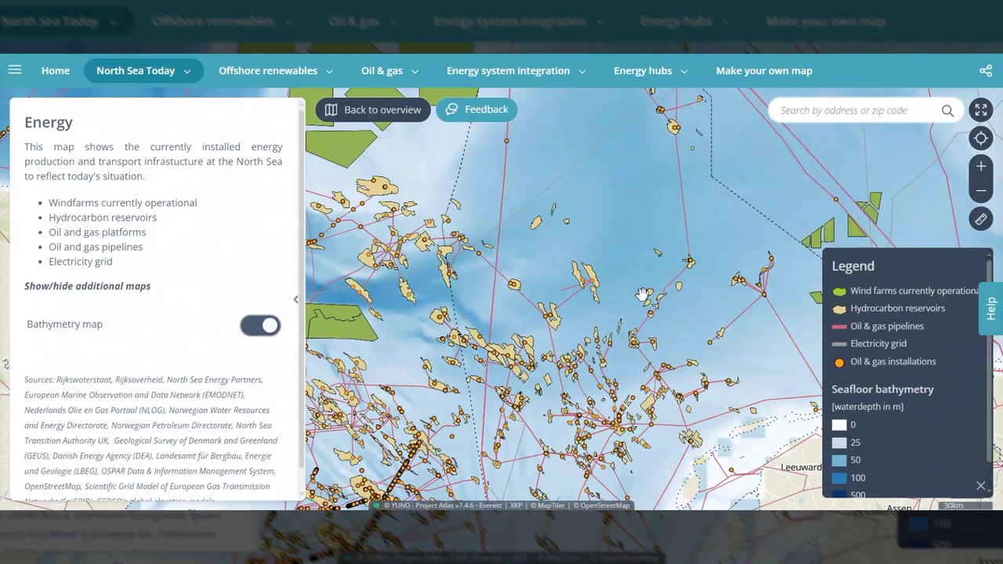
pyautogui.scroll(-1, 662, 303)
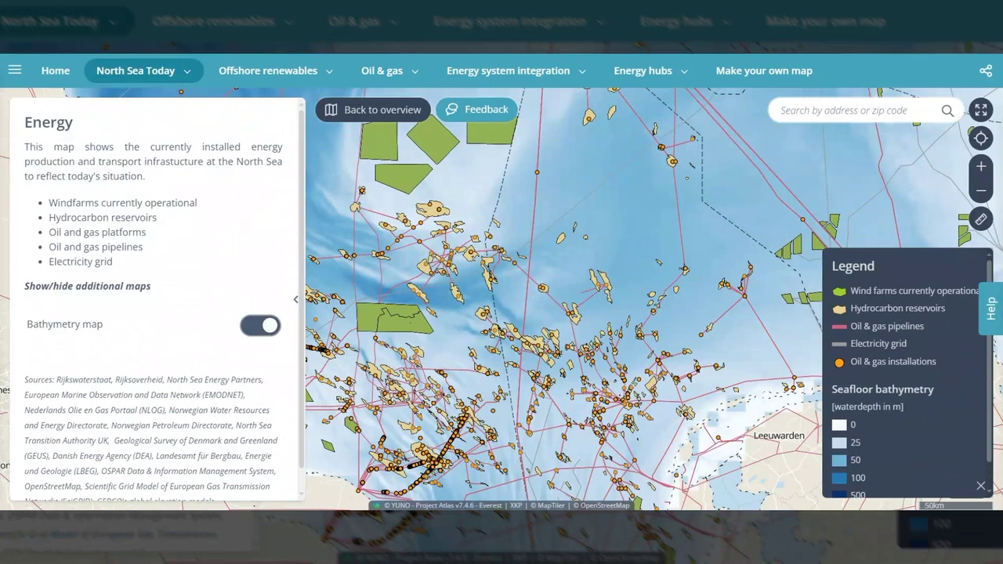
# - Open the Offshore wind map of the Offshore renewables theme and show its Offshore electricity grid layer
pyautogui.click(271, 73)
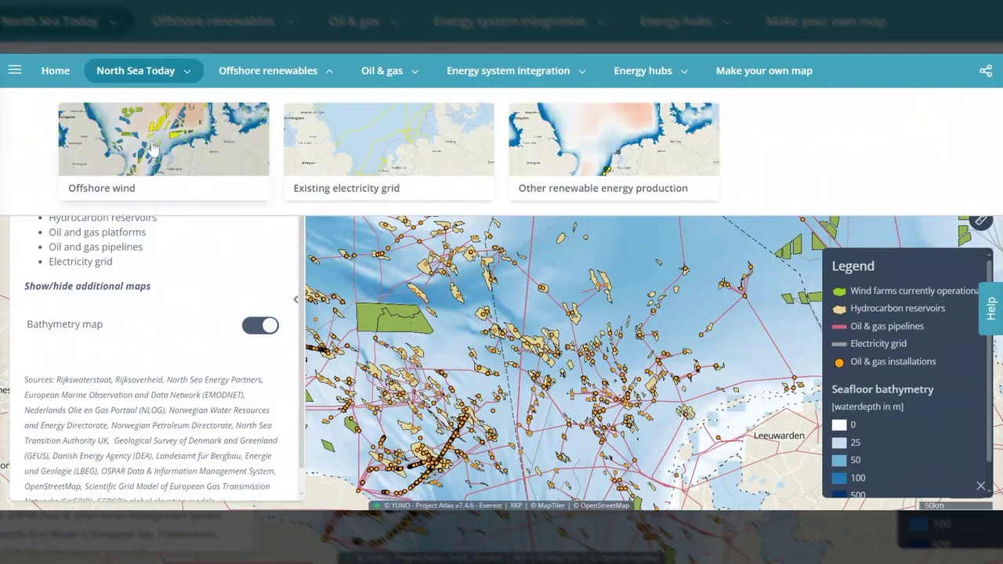
pyautogui.click(153, 149)
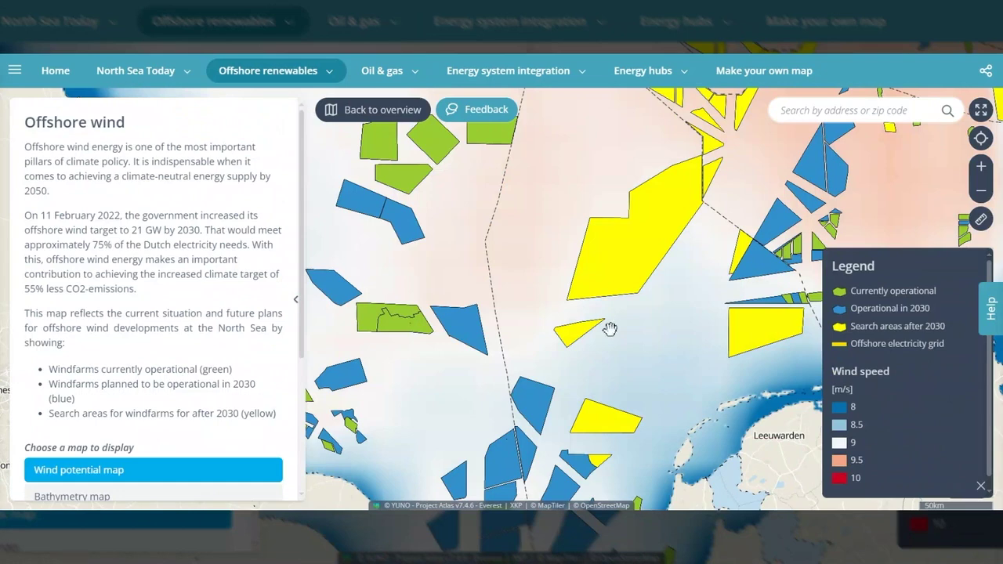
pyautogui.scroll(-3, 610, 329)
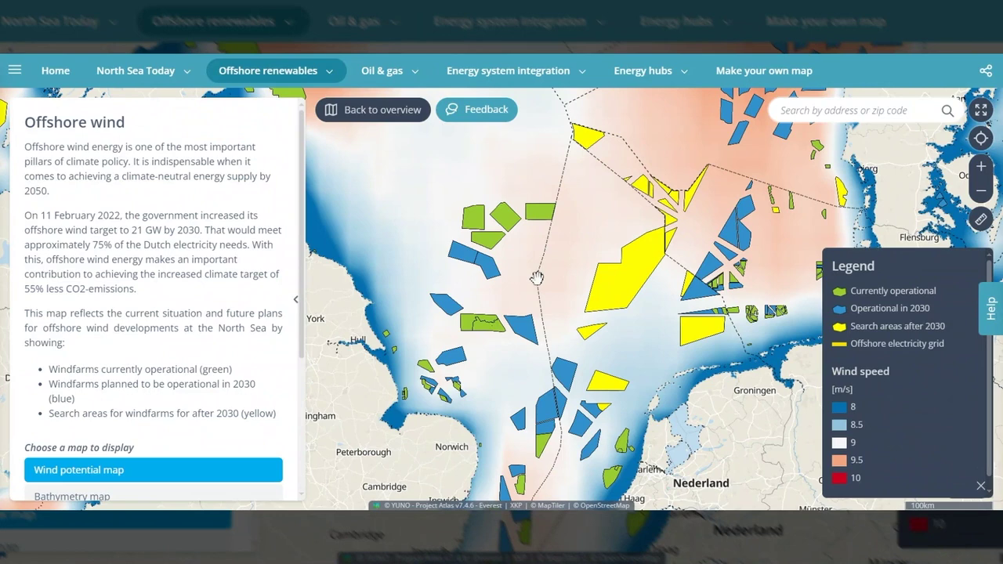
pyautogui.scroll(-1, 224, 347)
pyautogui.scroll(-3, 225, 348)
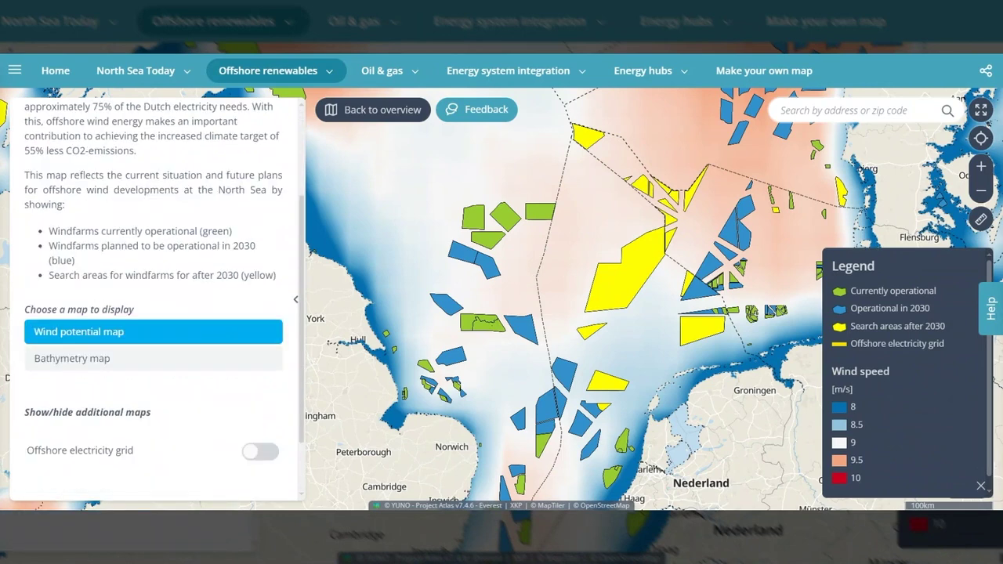
pyautogui.scroll(-1, 224, 347)
pyautogui.scroll(-2, 210, 329)
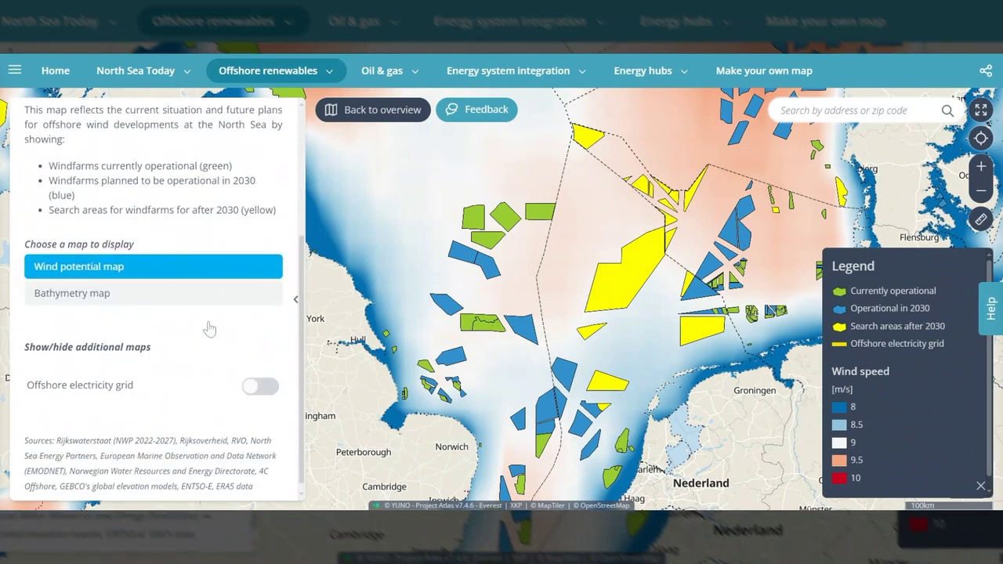
pyautogui.click(257, 390)
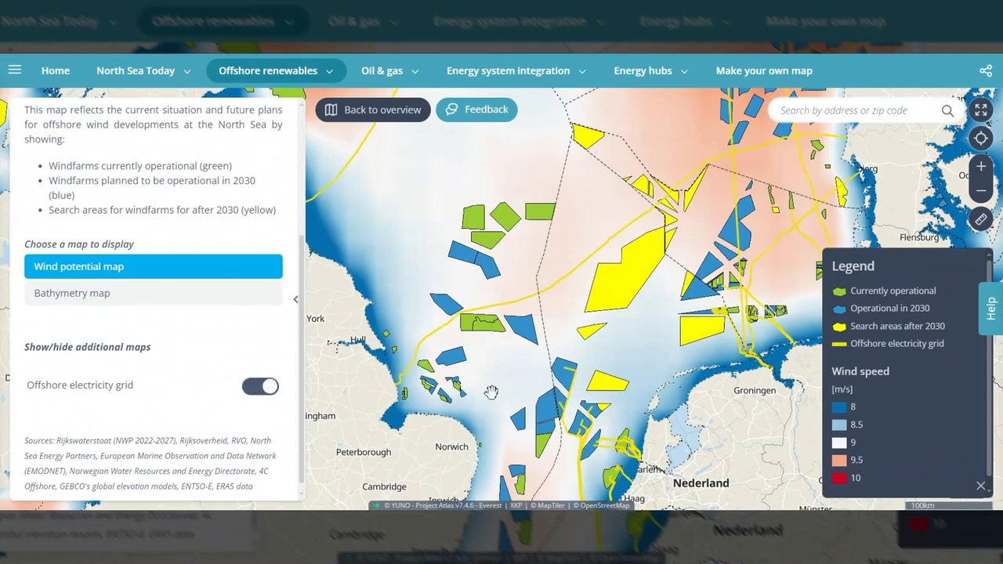
pyautogui.moveTo(492, 392); pyautogui.dragTo(491, 279)
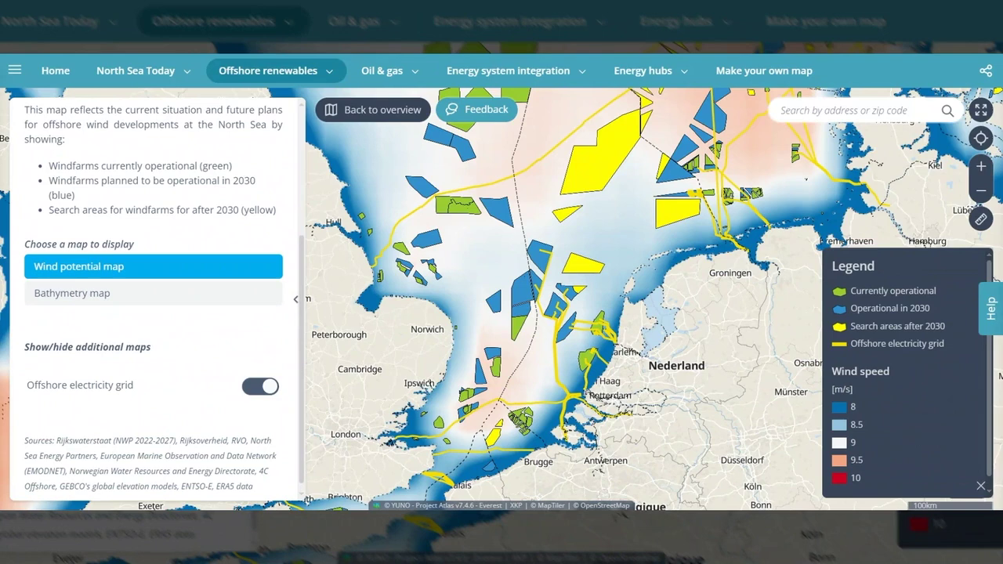
# - Open the Hydrogen map of the Energy system integration theme and display the European Hydrogen Backbone in year 2040
pyautogui.click(517, 72)
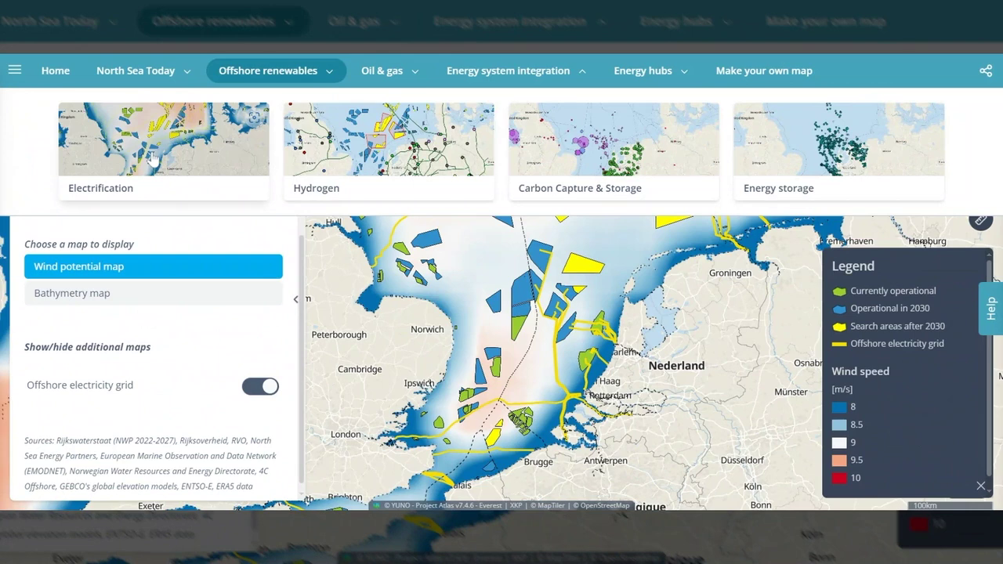
pyautogui.moveTo(632, 151)
pyautogui.moveTo(858, 159)
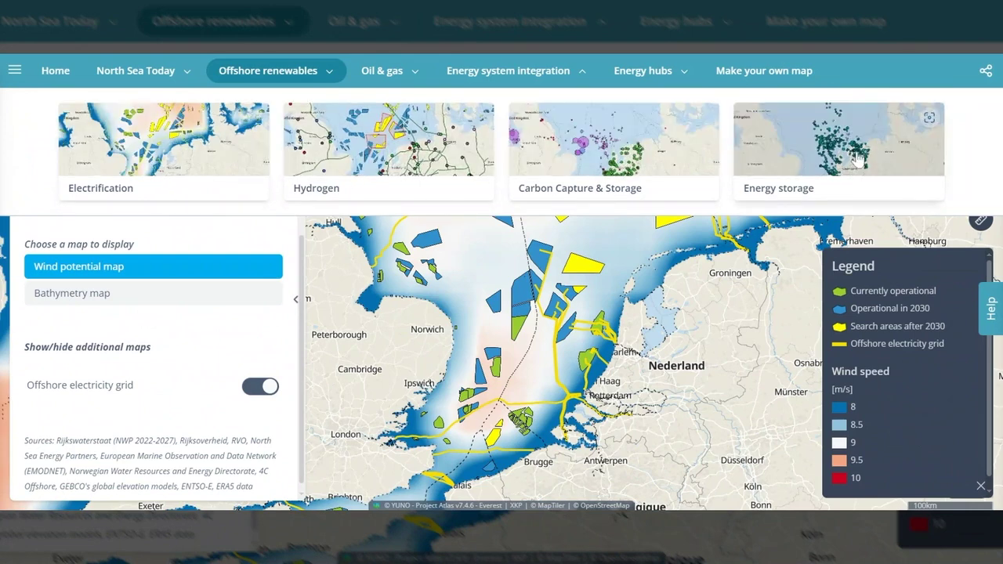
pyautogui.click(381, 144)
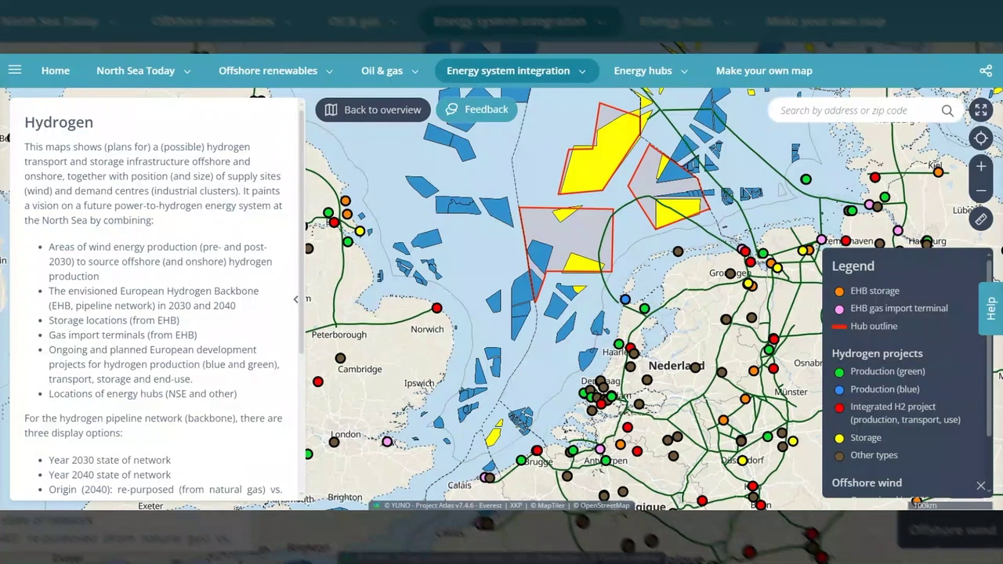
pyautogui.moveTo(589, 330); pyautogui.dragTo(516, 398)
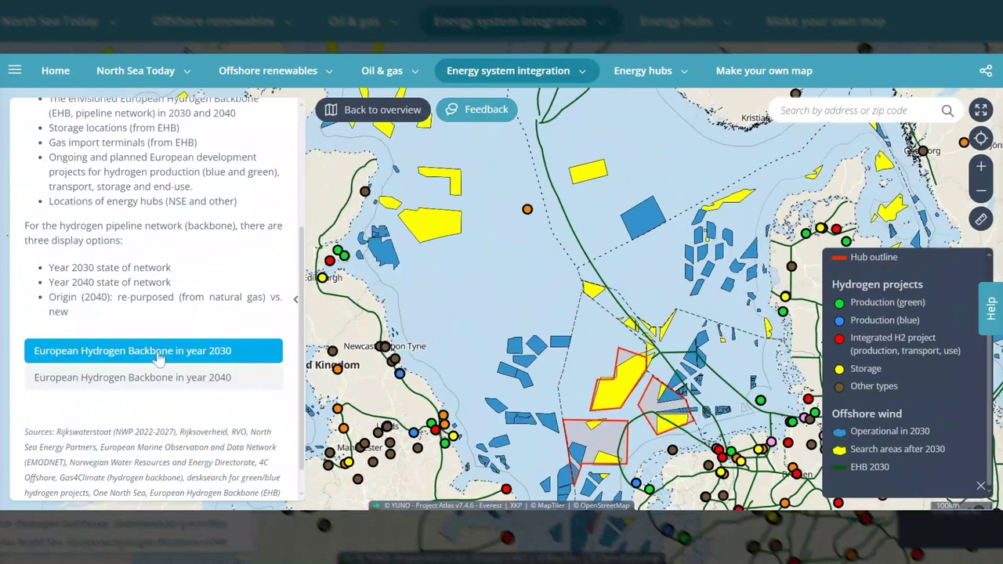
pyautogui.click(153, 379)
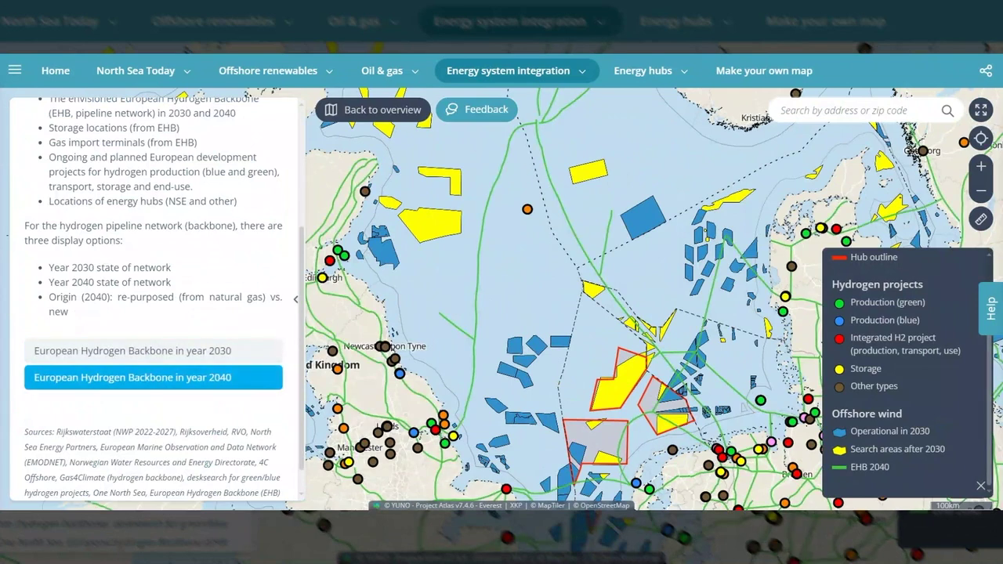
# - Open the make-your-own-map mode and look through its available layers, trying Protected nature areas on and off
pyautogui.click(772, 71)
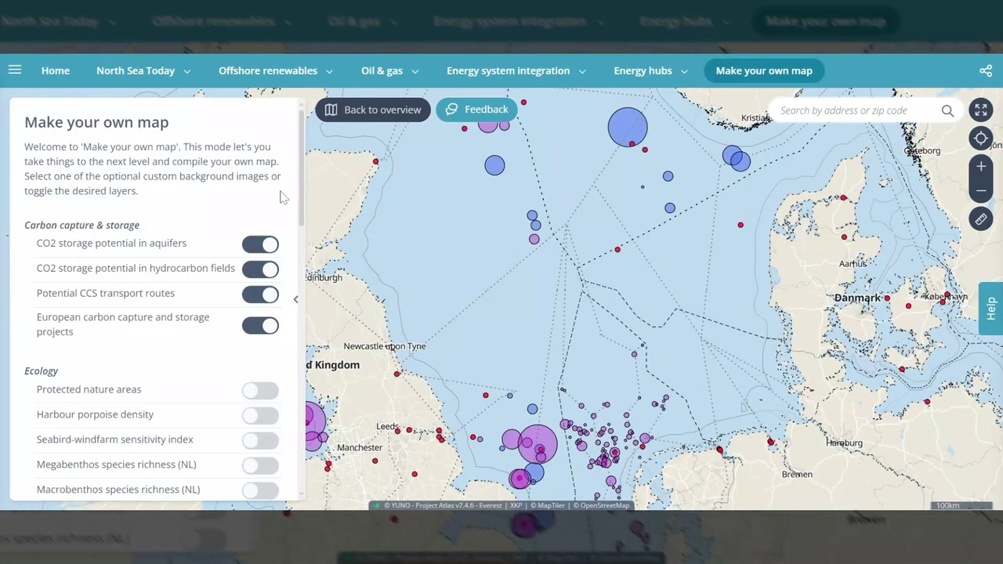
pyautogui.click(260, 390)
pyautogui.click(261, 390)
pyautogui.scroll(-4, 239, 366)
pyautogui.scroll(-1, 157, 298)
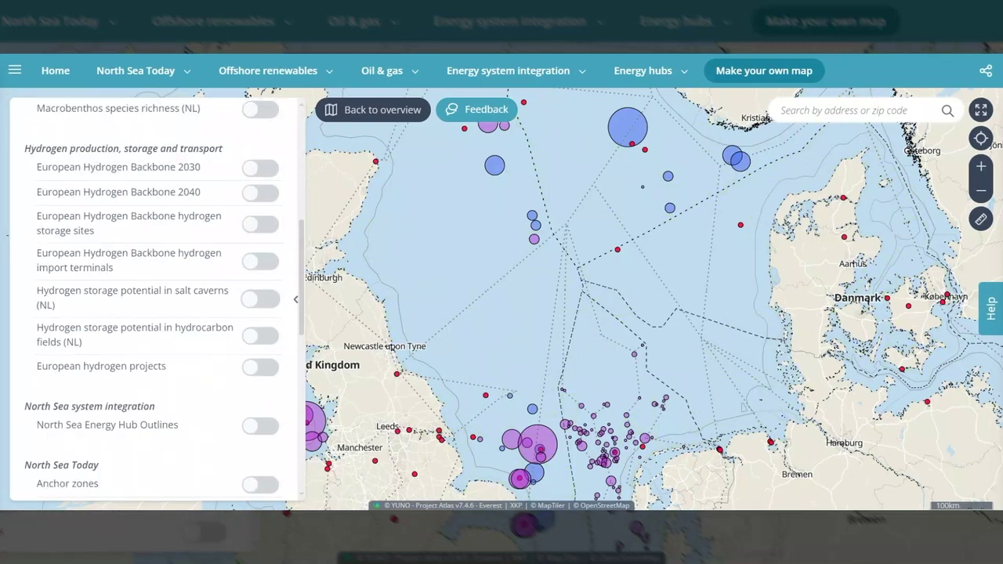
pyautogui.scroll(-1, 157, 297)
pyautogui.scroll(-2, 157, 298)
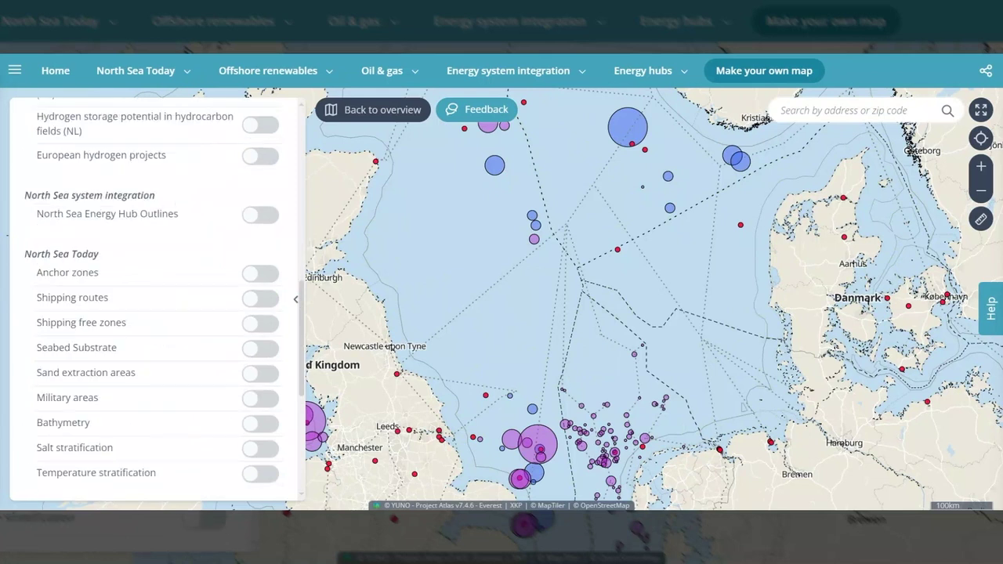
# - Turn off all four Carbon capture & storage layers, including aquifer and hydrocarbon field potential, transport routes and European projects
pyautogui.scroll(-1, 157, 298)
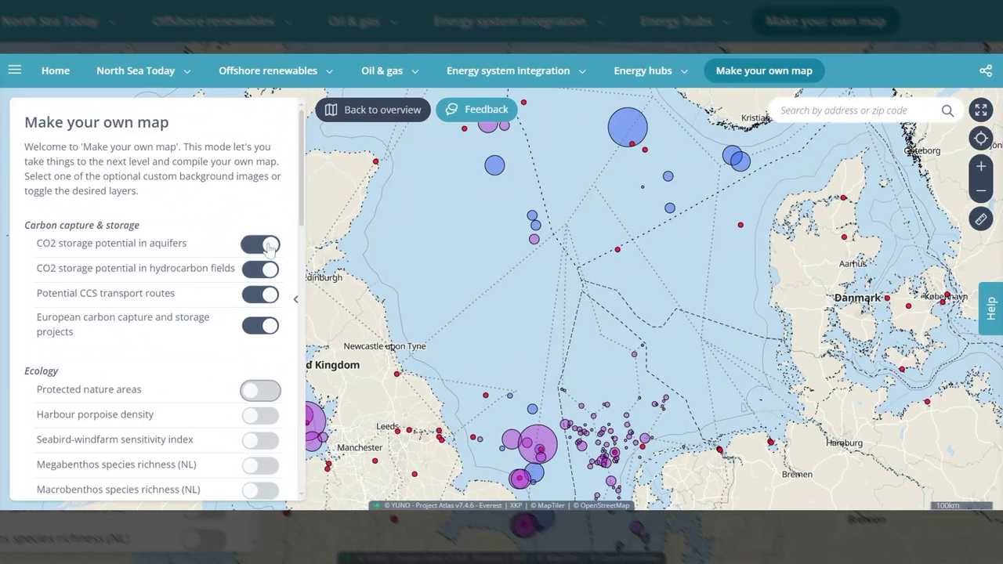
pyautogui.click(268, 246)
pyautogui.click(267, 270)
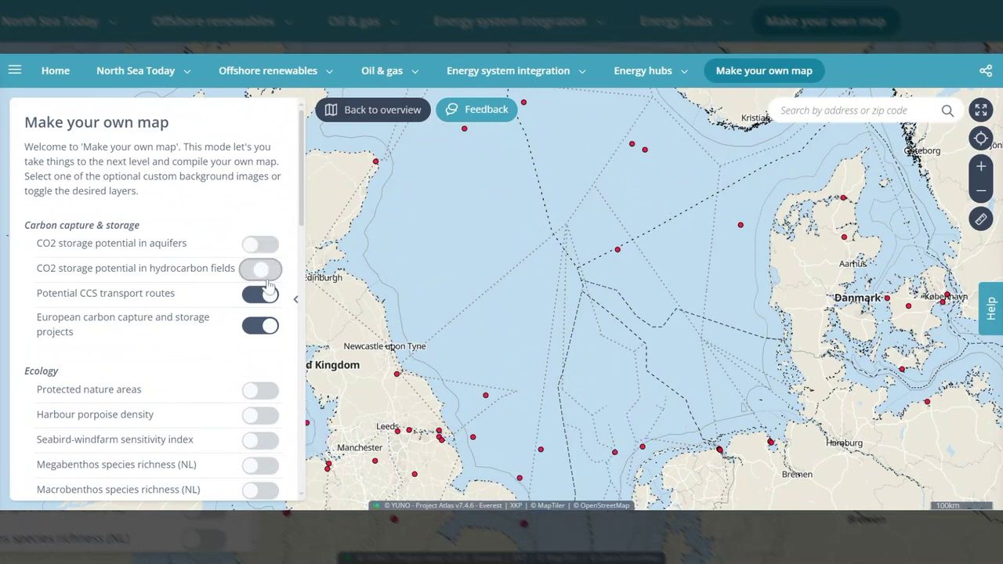
pyautogui.click(267, 294)
pyautogui.click(263, 326)
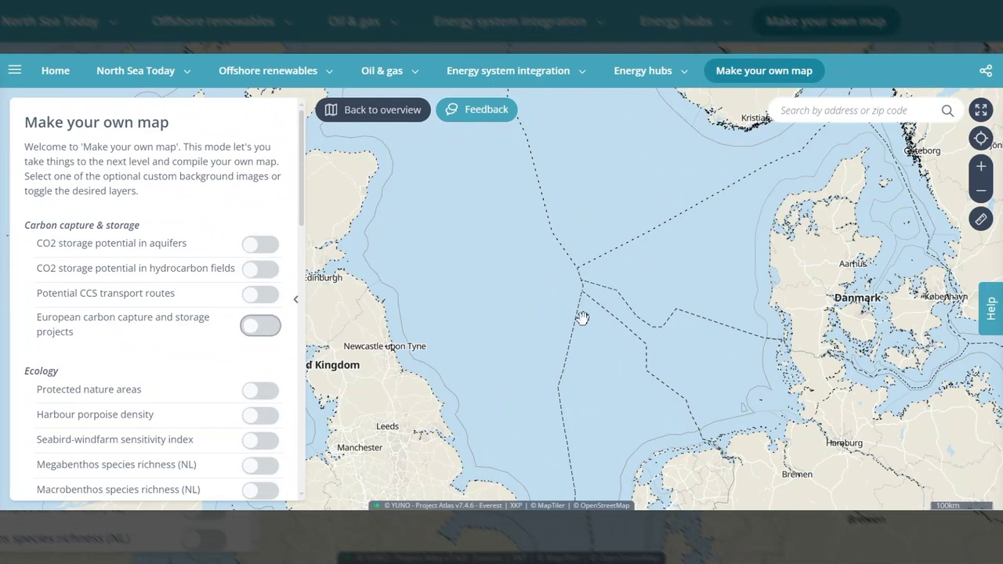
# - Show the currently operational offshore wind farms, windfarms operational by 2030/2031 and search areas for windfarms after 2030
pyautogui.moveTo(582, 318); pyautogui.dragTo(563, 248)
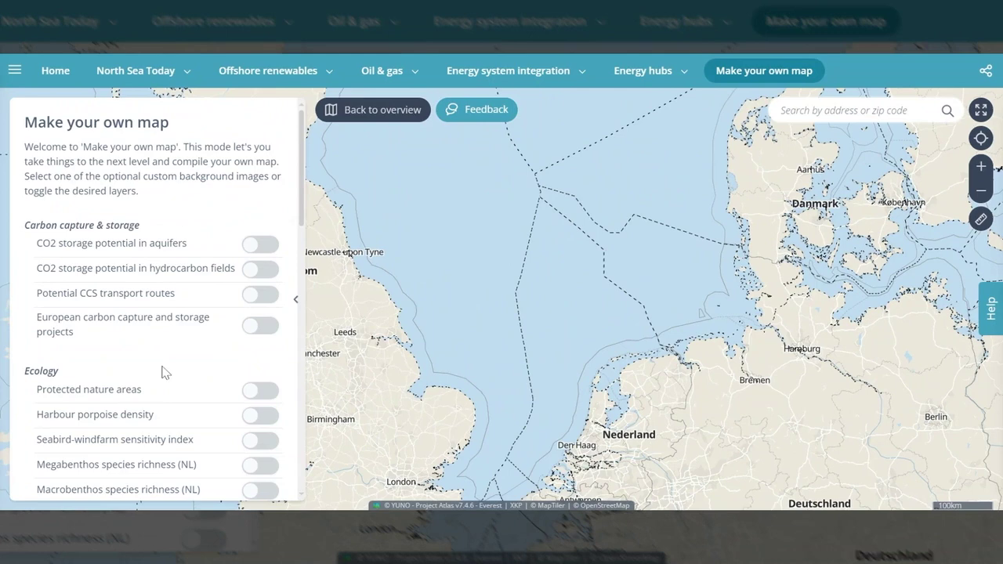
pyautogui.scroll(-4, 164, 374)
pyautogui.scroll(-3, 165, 375)
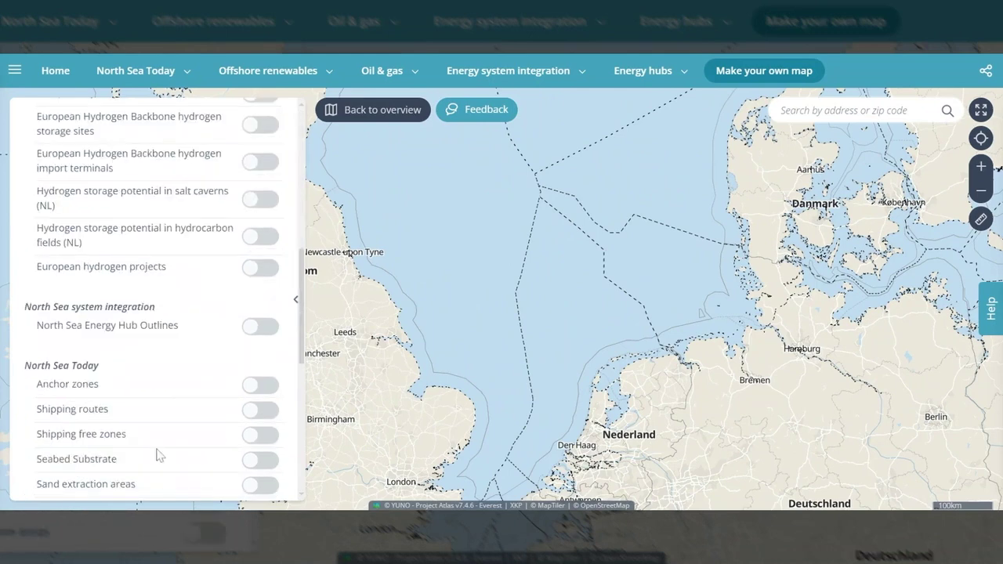
pyautogui.scroll(1, 179, 305)
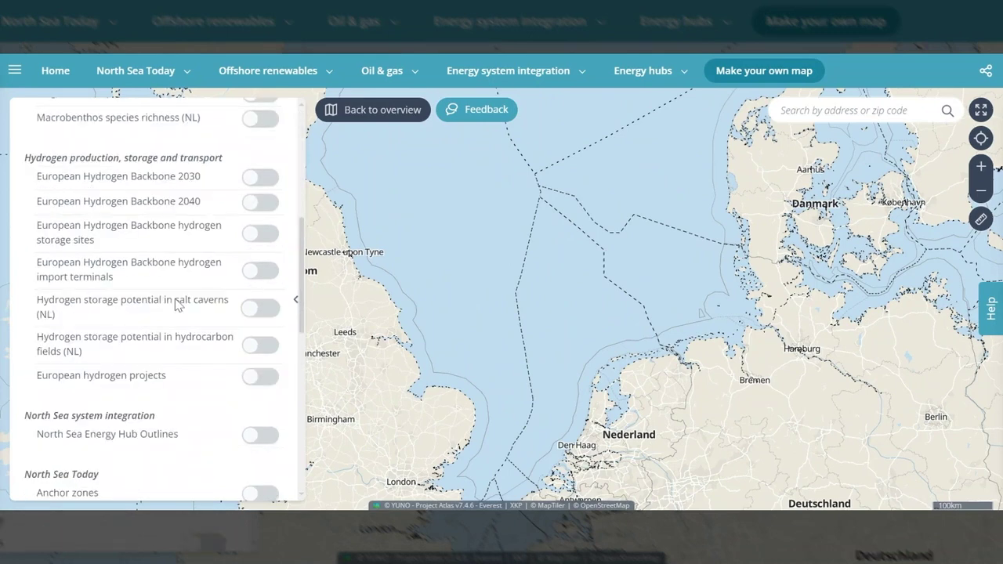
pyautogui.scroll(-5, 175, 306)
pyautogui.scroll(-4, 208, 270)
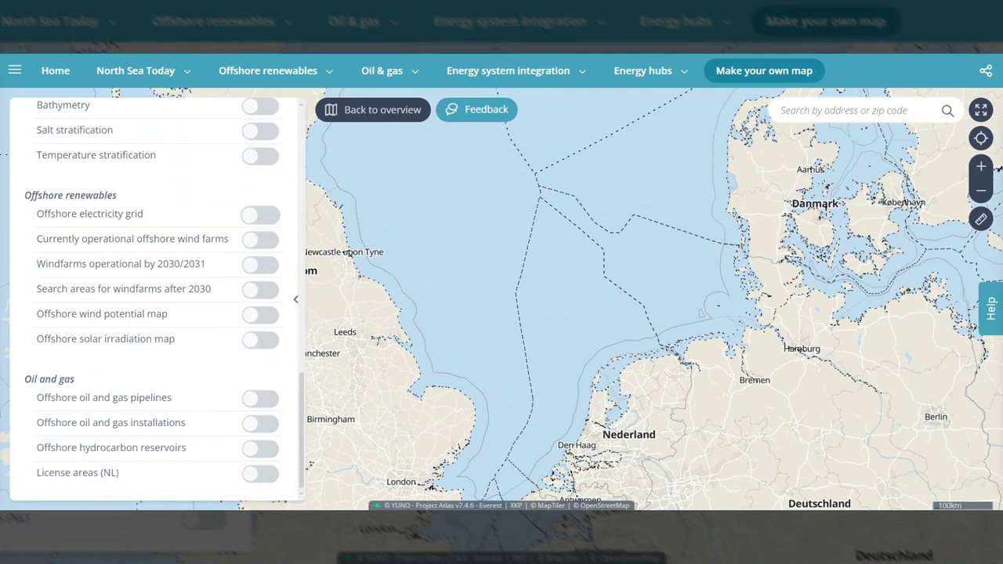
pyautogui.click(267, 240)
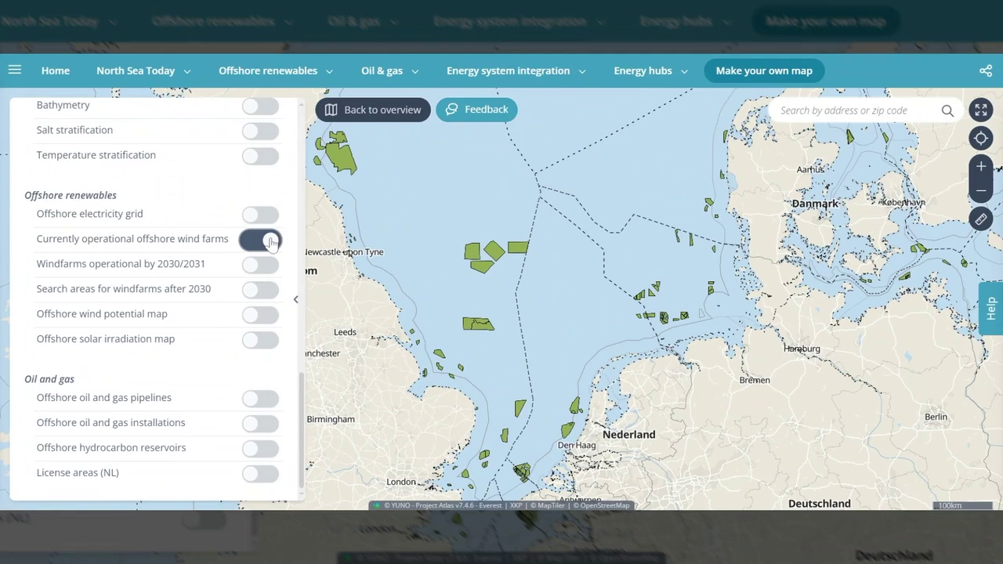
pyautogui.click(267, 267)
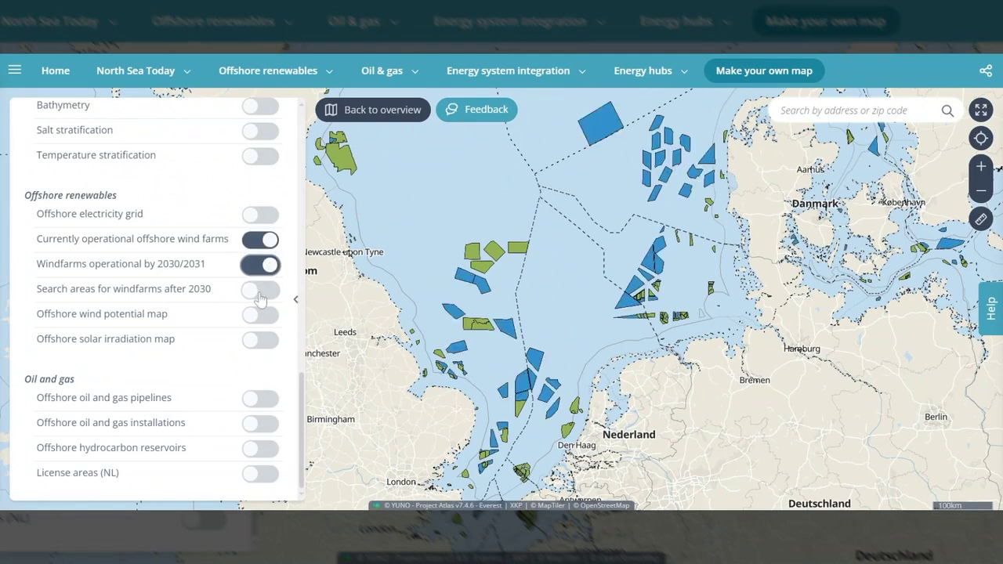
pyautogui.click(267, 290)
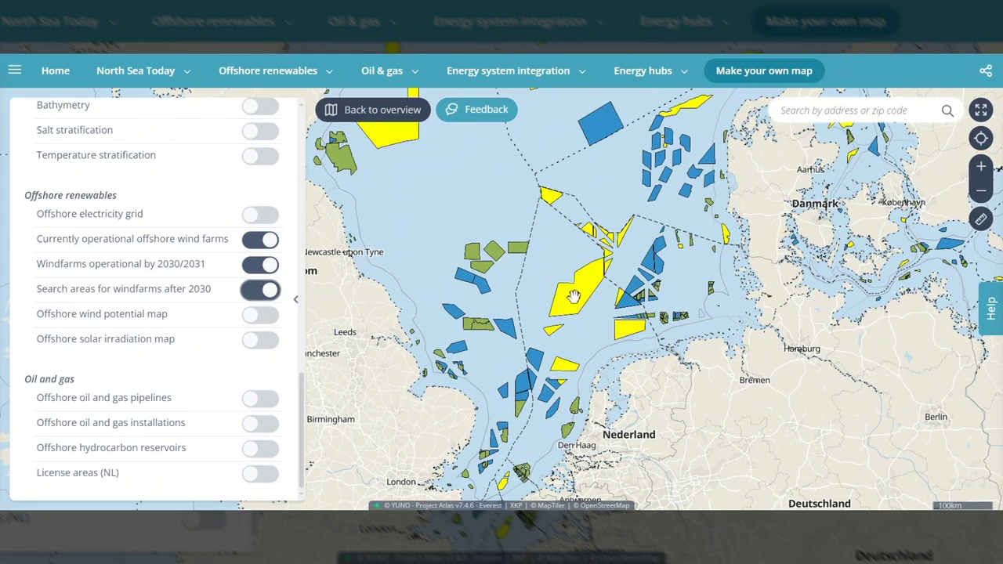
# - Add the offshore oil and gas installations and pipelines to the custom map, viewing them off the Dutch coast
pyautogui.moveTo(575, 296); pyautogui.dragTo(516, 191)
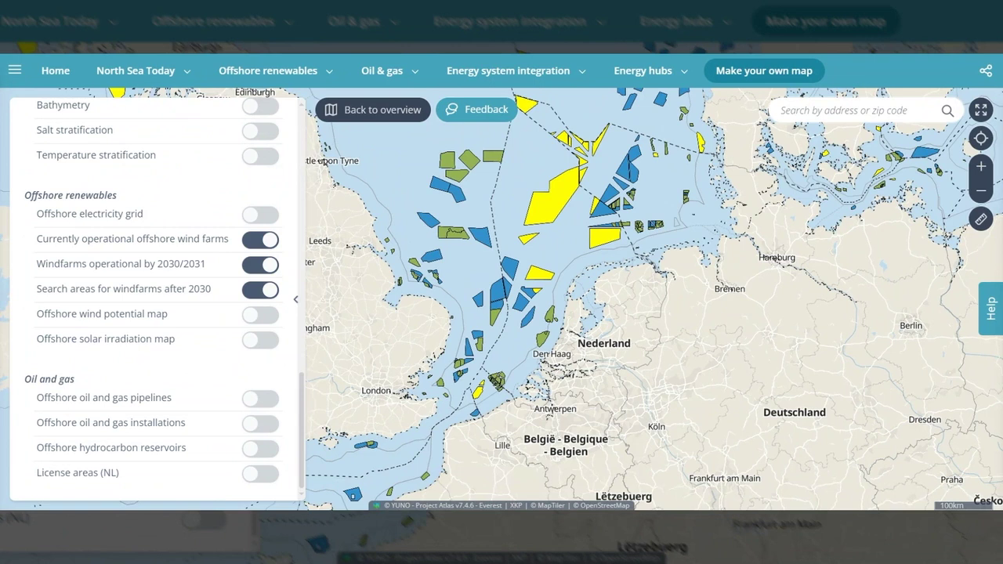
pyautogui.click(261, 423)
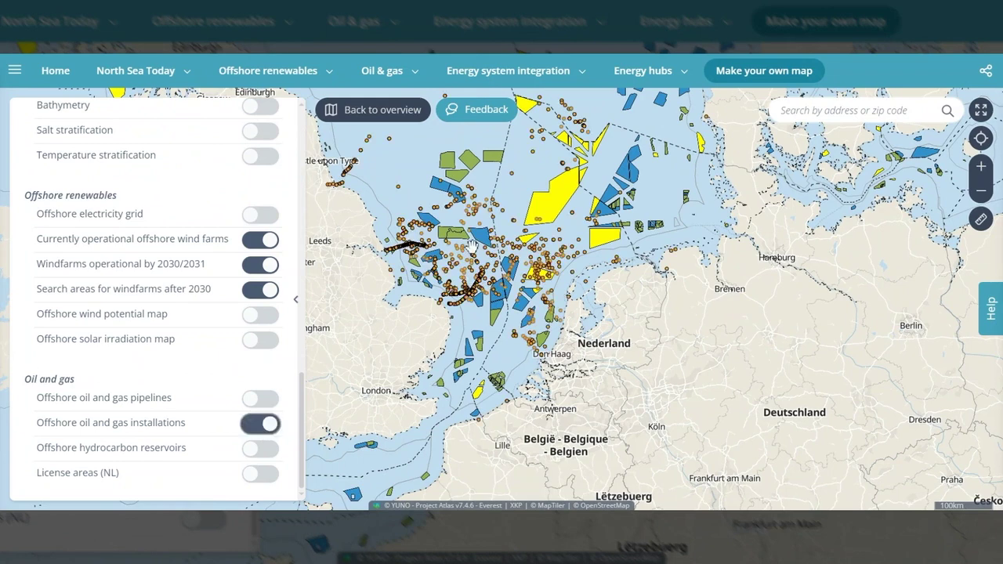
pyautogui.scroll(2, 578, 206)
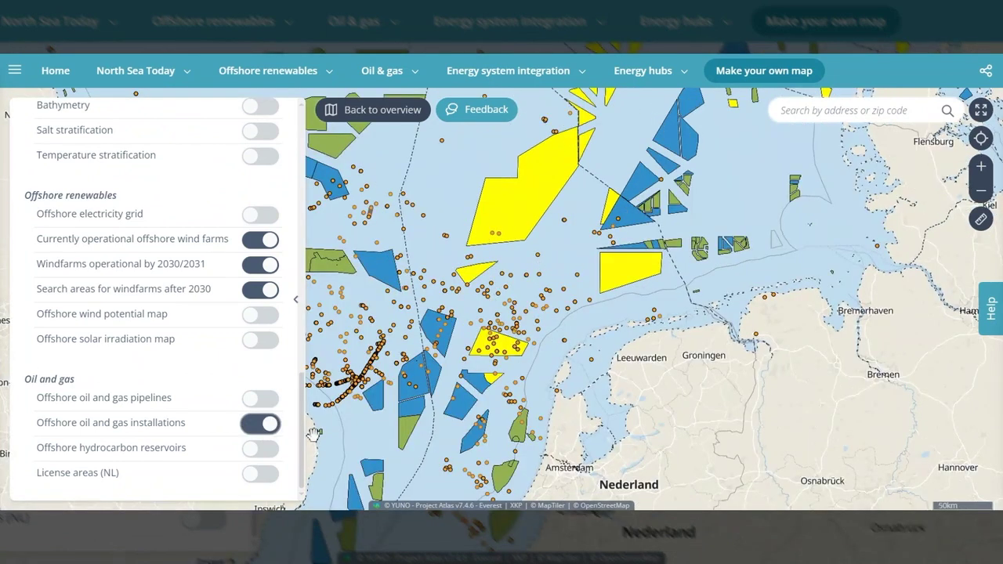
pyautogui.moveTo(511, 246); pyautogui.dragTo(560, 283)
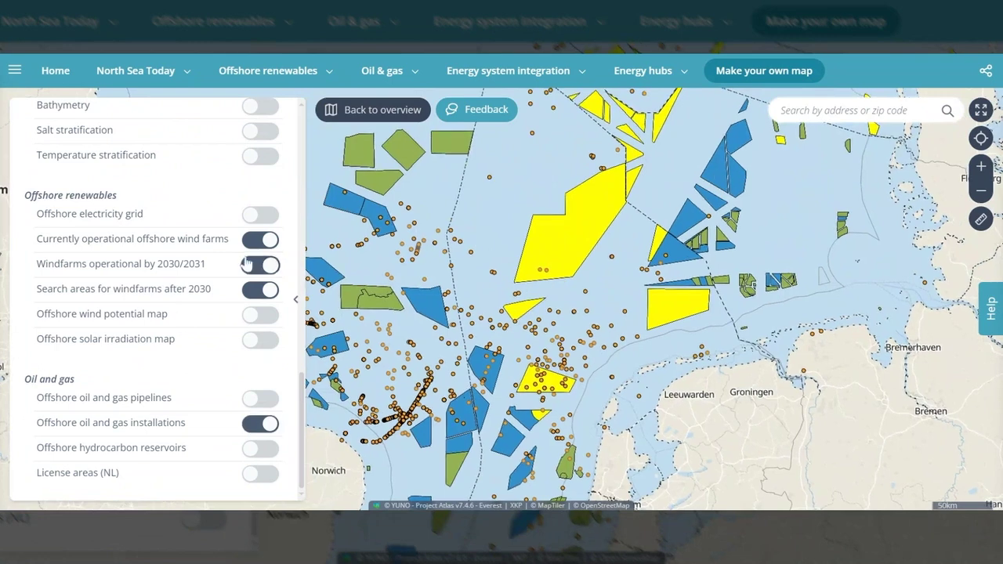
pyautogui.scroll(1, 196, 134)
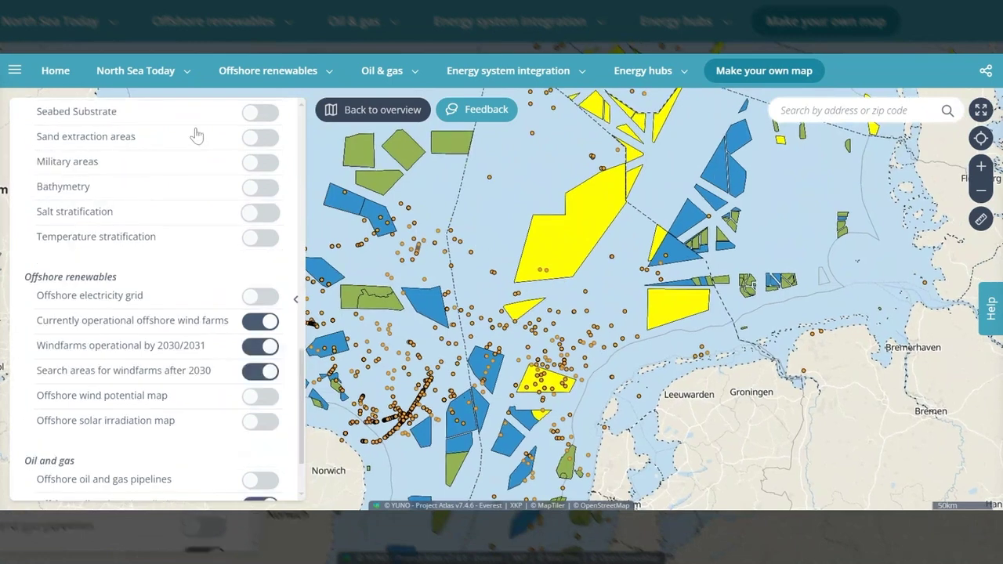
pyautogui.scroll(1, 196, 135)
pyautogui.scroll(-2, 196, 135)
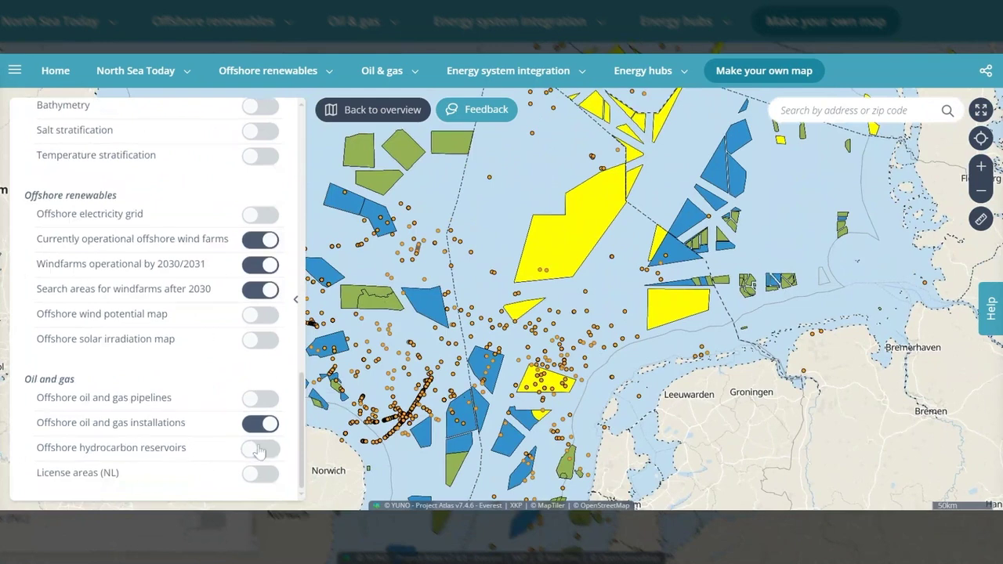
pyautogui.click(260, 400)
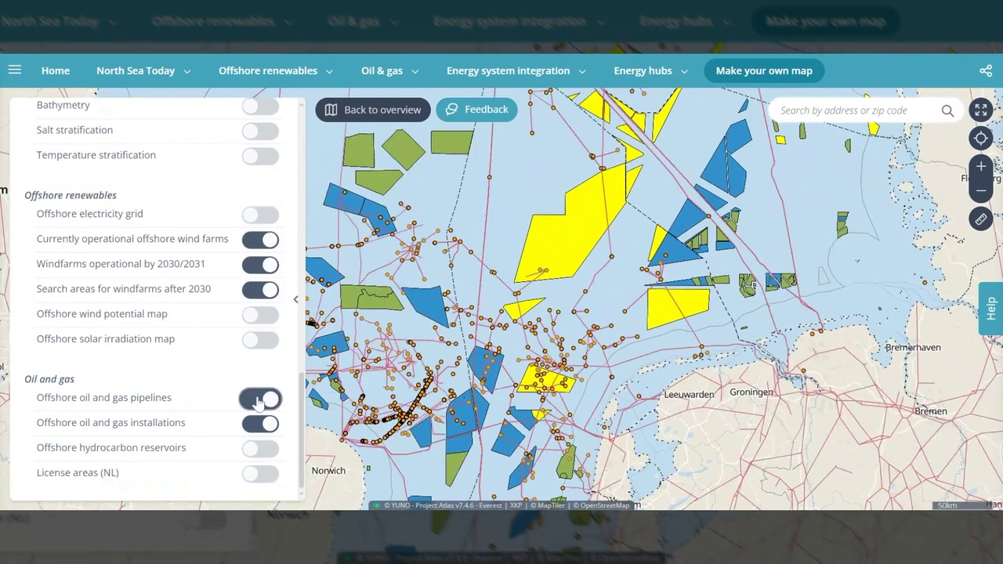
pyautogui.moveTo(613, 322); pyautogui.dragTo(606, 245)
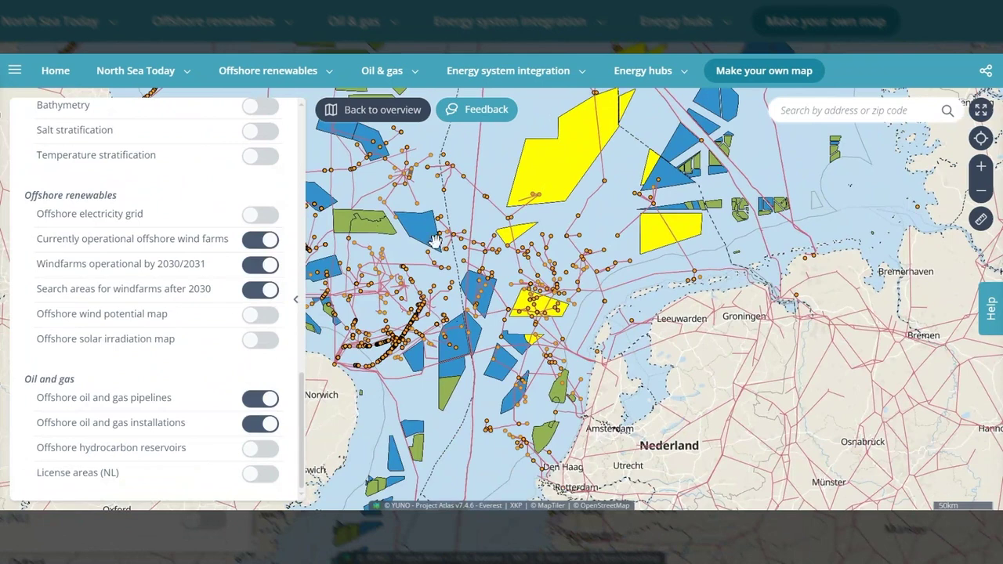
# - Show the hydrogen storage potential in salt caverns (NL) layer and view it closer around the northern Netherlands
pyautogui.scroll(3, 194, 255)
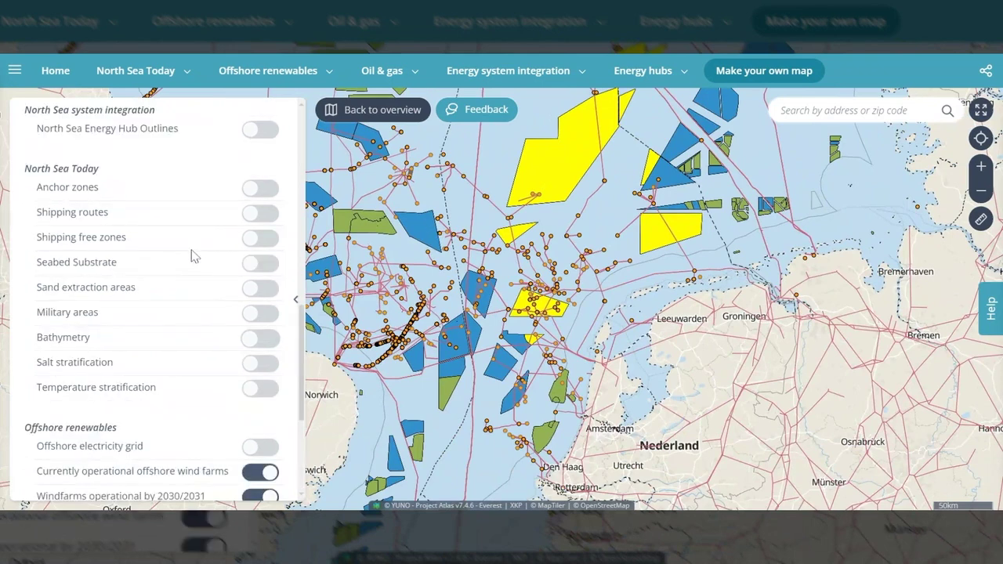
pyautogui.scroll(5, 195, 255)
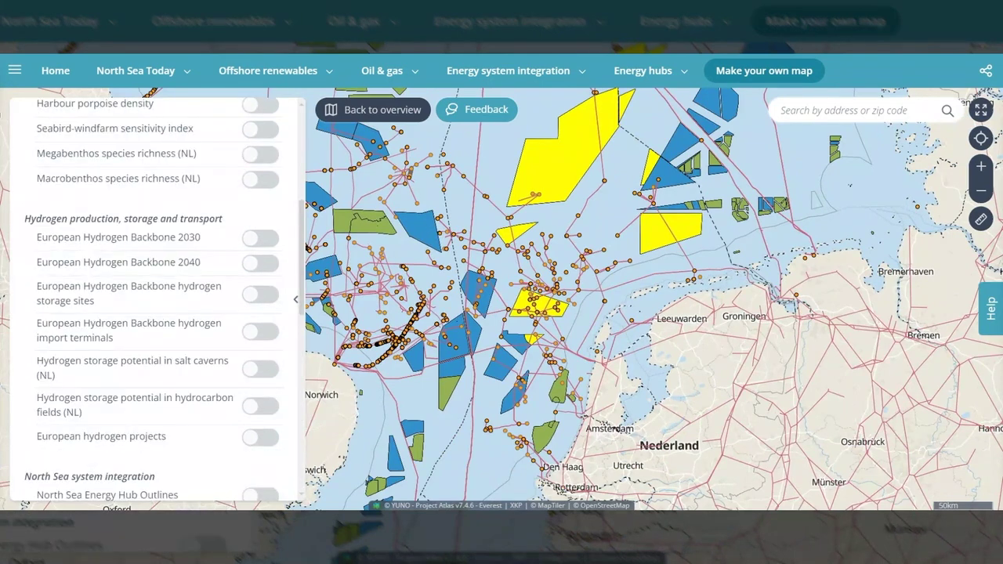
pyautogui.click(256, 370)
pyautogui.scroll(1, 530, 287)
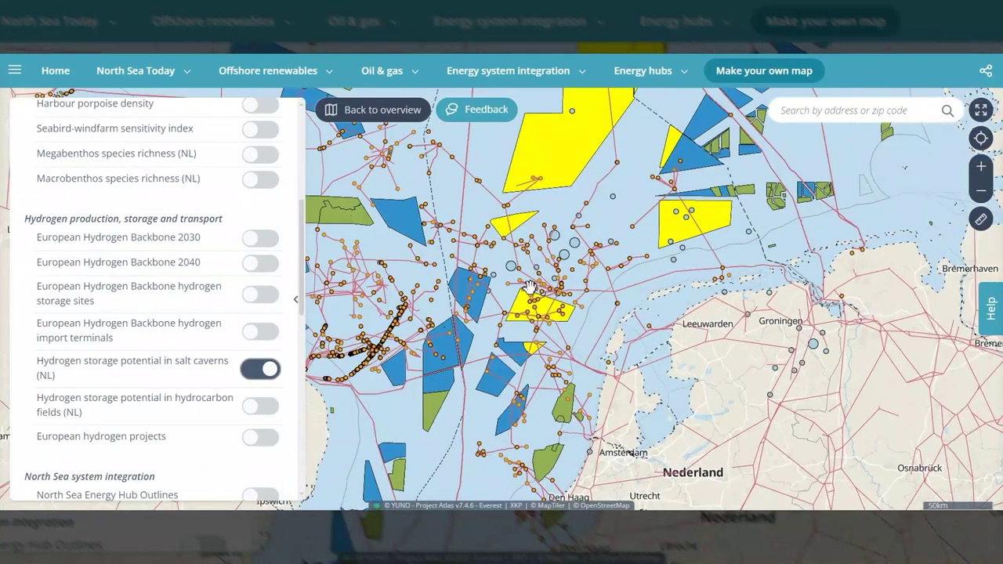
pyautogui.scroll(1, 530, 287)
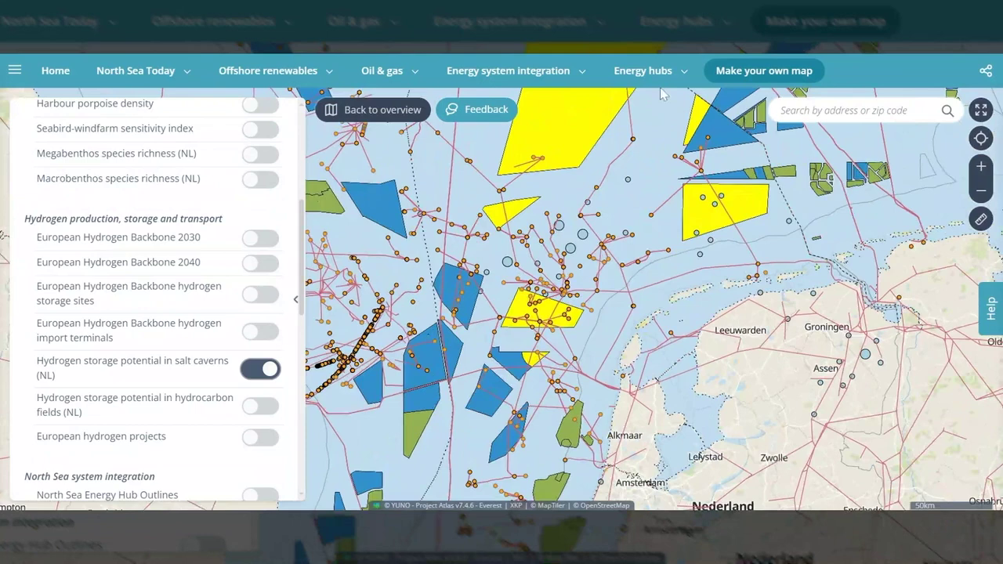
# - Start a feedback entry, mark its location at sea northwest of the Netherlands, and continue to the Your feedback form
pyautogui.click(485, 111)
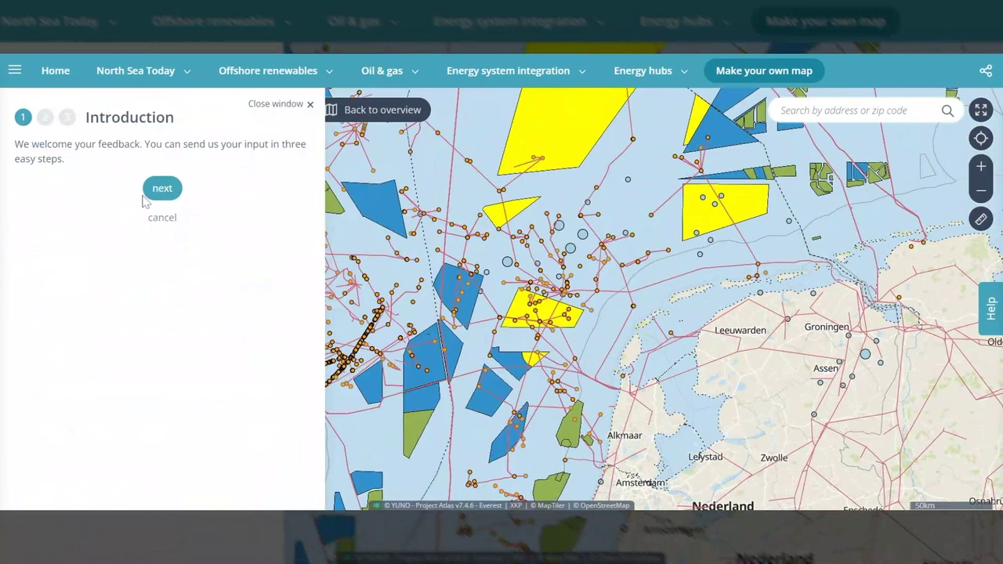
pyautogui.click(161, 192)
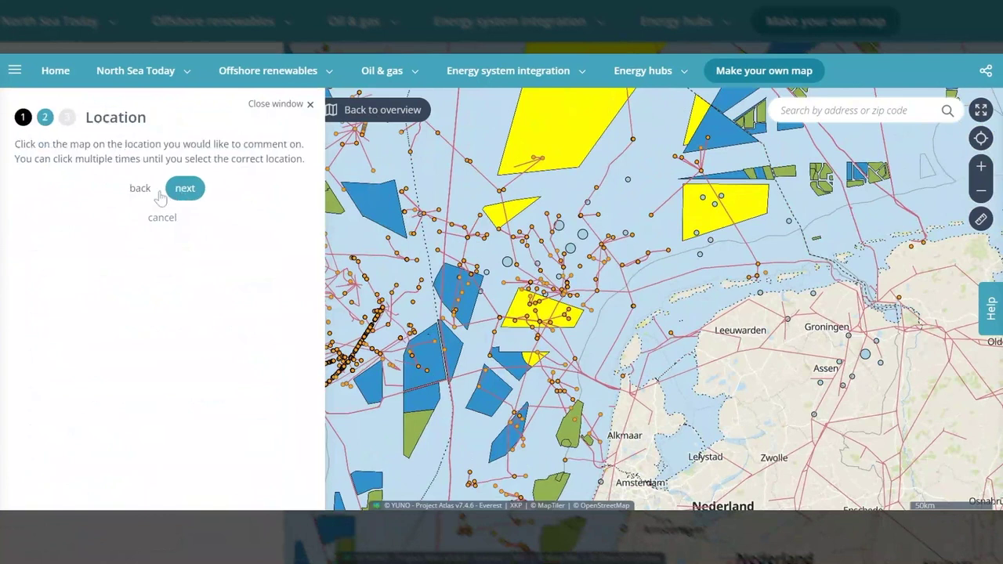
pyautogui.click(531, 226)
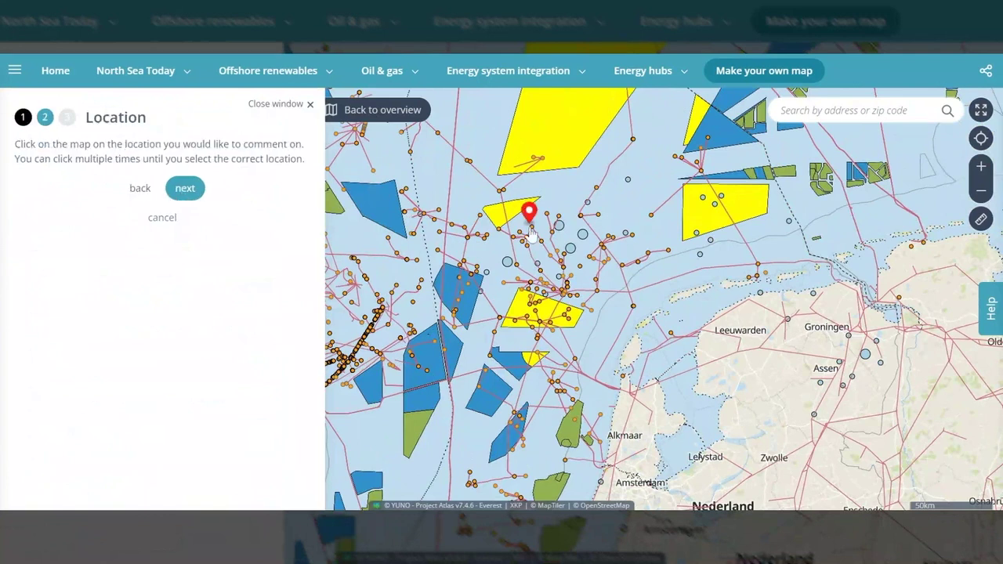
pyautogui.click(516, 222)
pyautogui.click(551, 191)
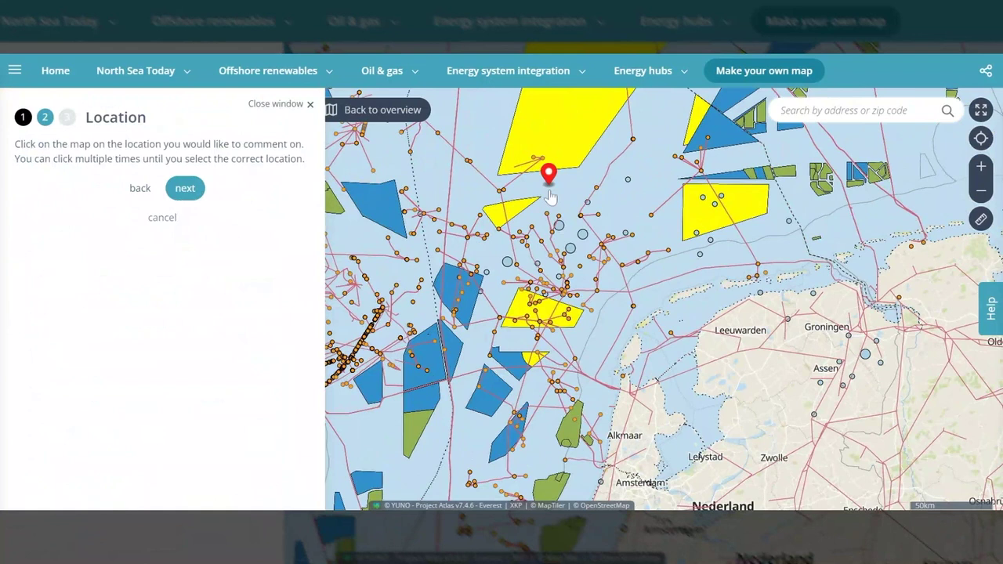
pyautogui.click(185, 189)
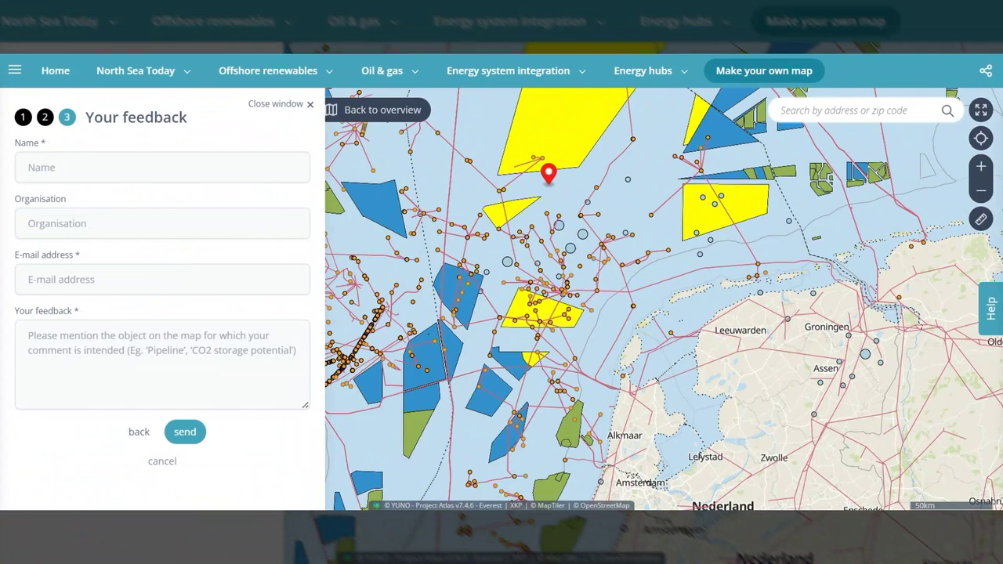
# - Leave the custom map for the North Sea Energy Atlas web page and choose to subscribe to the newsletter
pyautogui.click(55, 72)
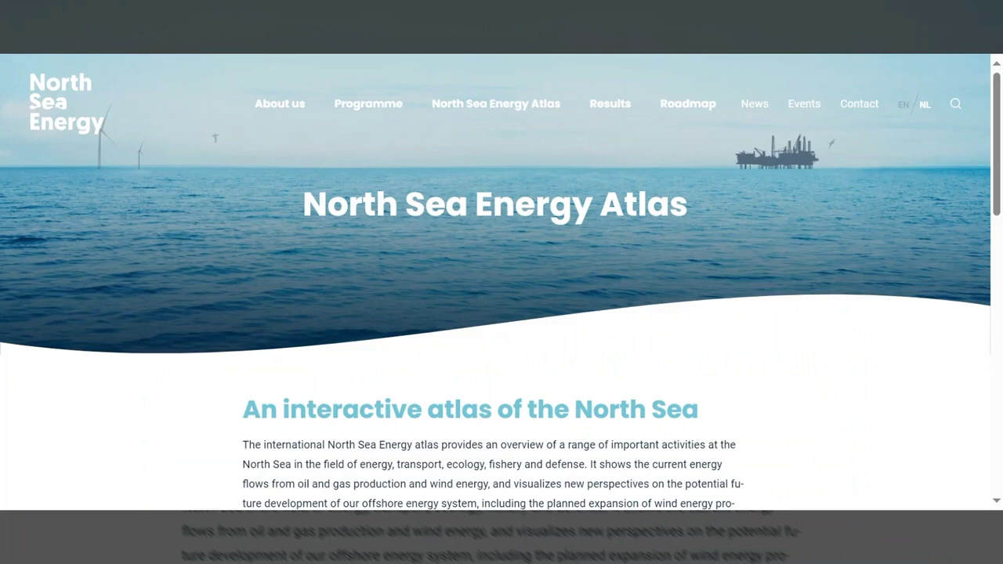
pyautogui.scroll(-1, 232, 297)
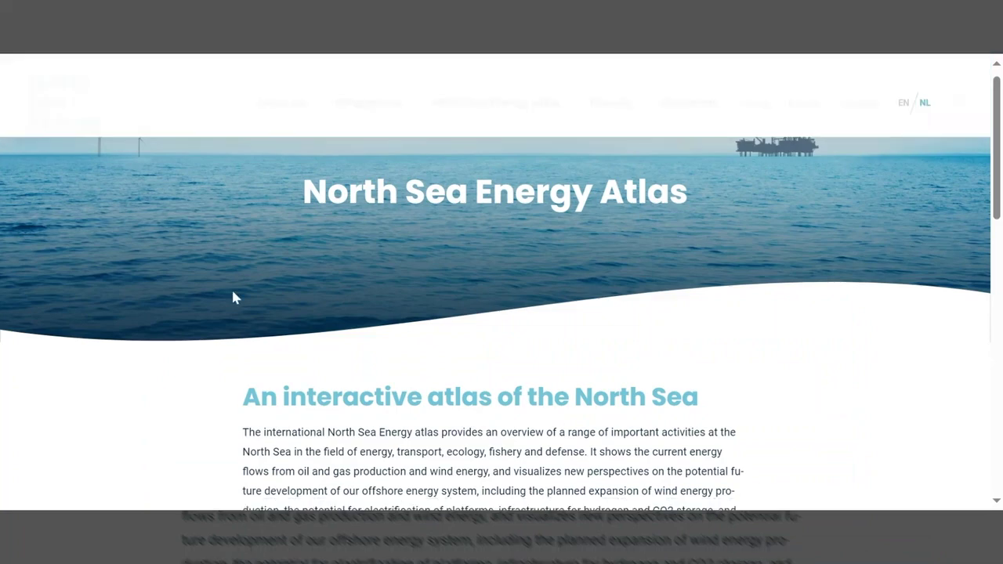
pyautogui.scroll(-15, 233, 297)
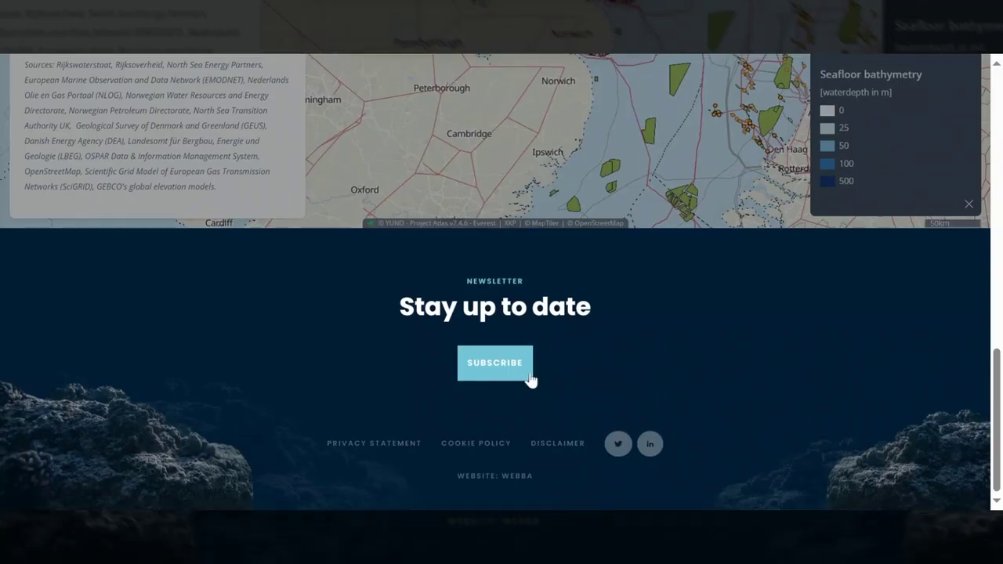
pyautogui.click(521, 382)
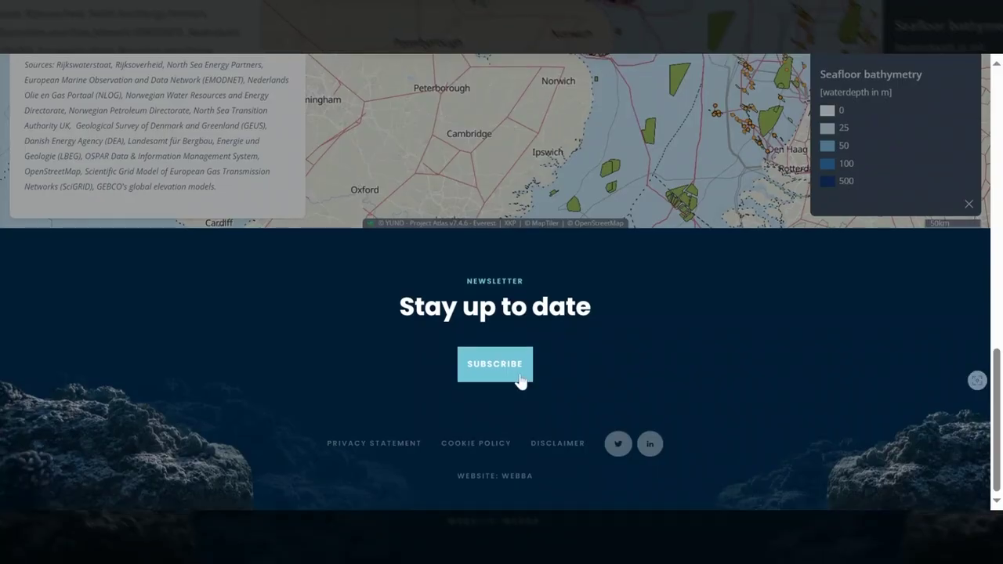